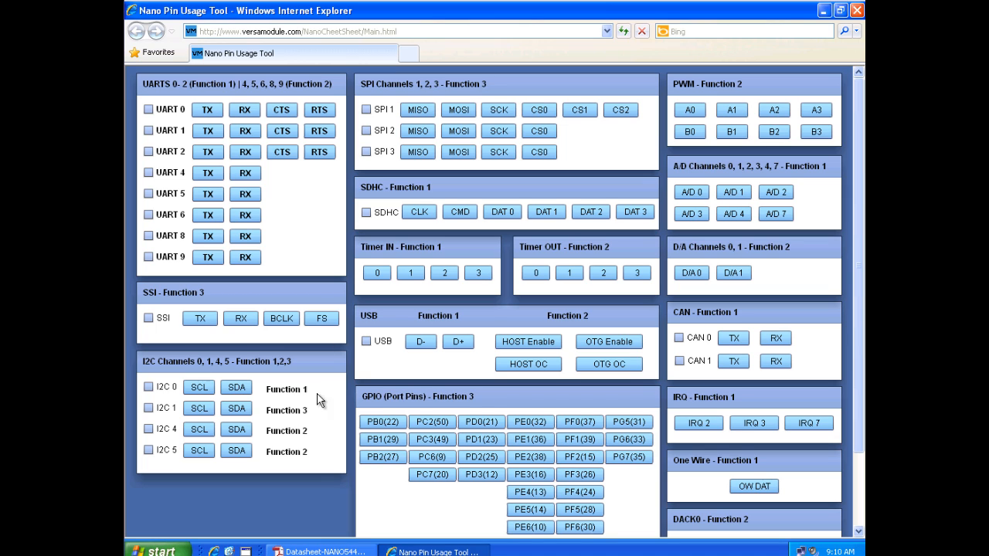
Switch to the NANO54415 datasheet in Adobe Reader, rotate the P1 connector pinout page clockwise and set its zoom to 100%.
left_click(321, 551)
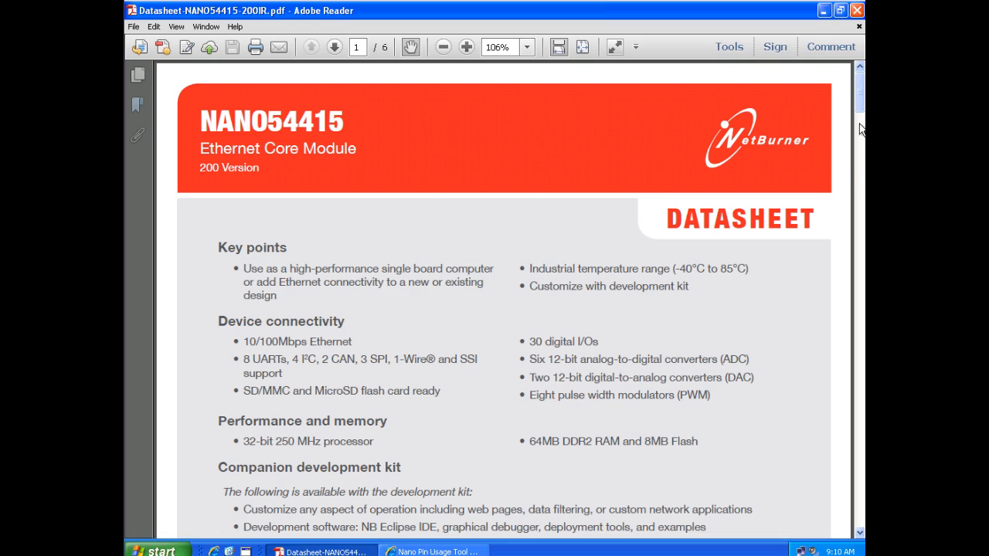
left_click_drag(861, 104, 854, 348)
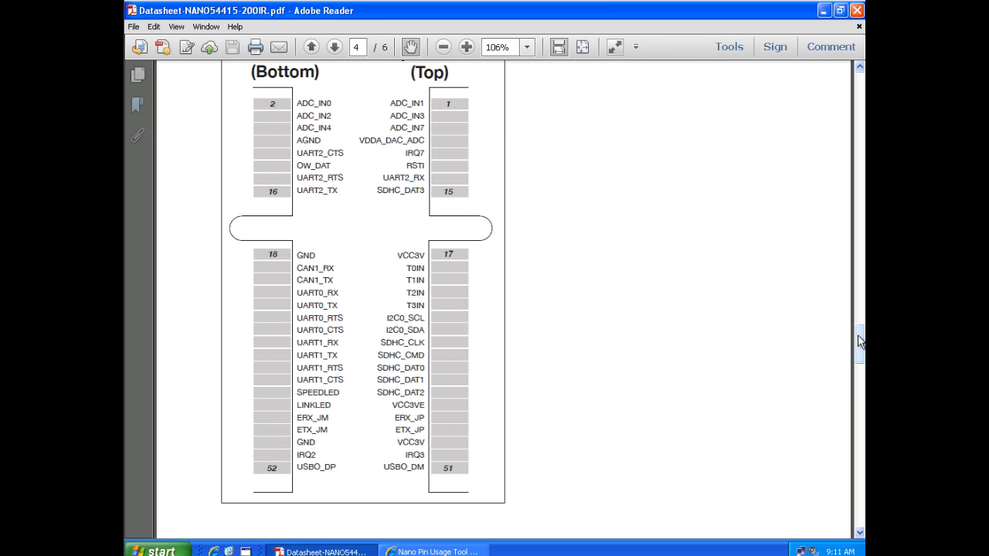
left_click_drag(859, 342, 860, 408)
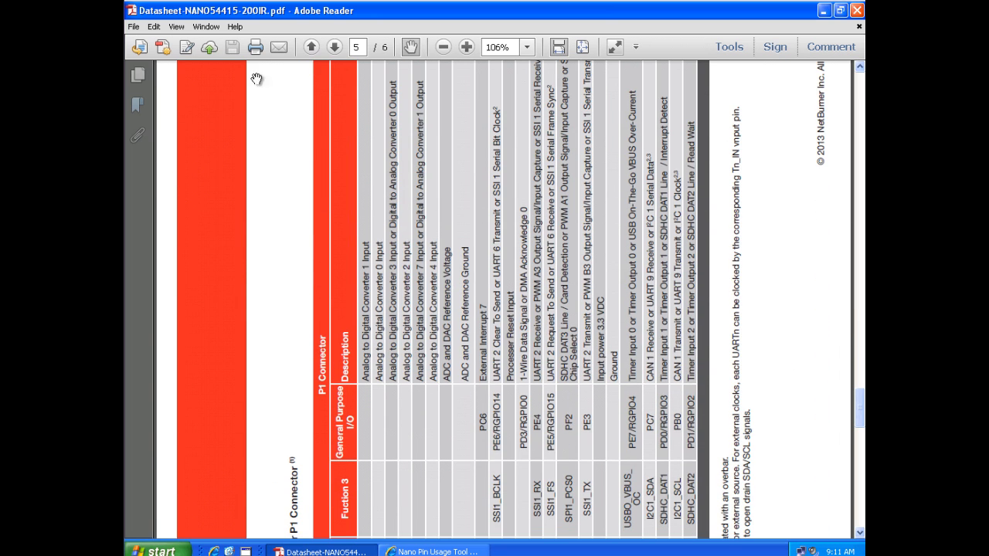
left_click(176, 26)
mouse_move(288, 50)
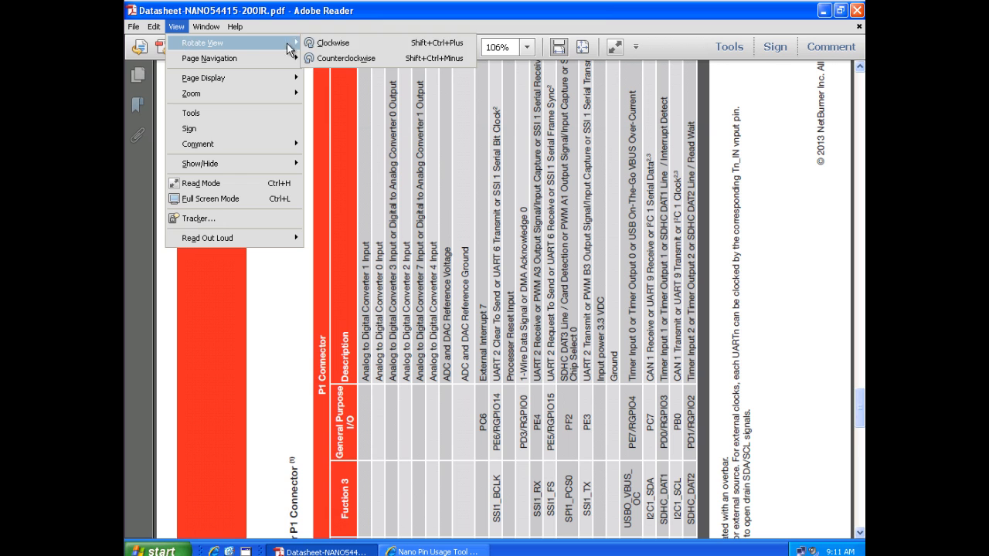
left_click(363, 43)
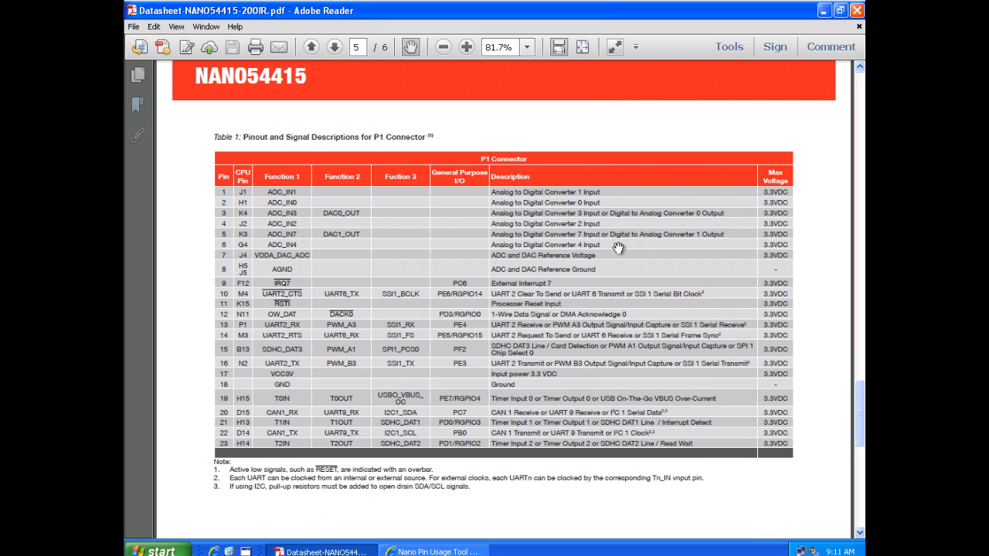
left_click(467, 48)
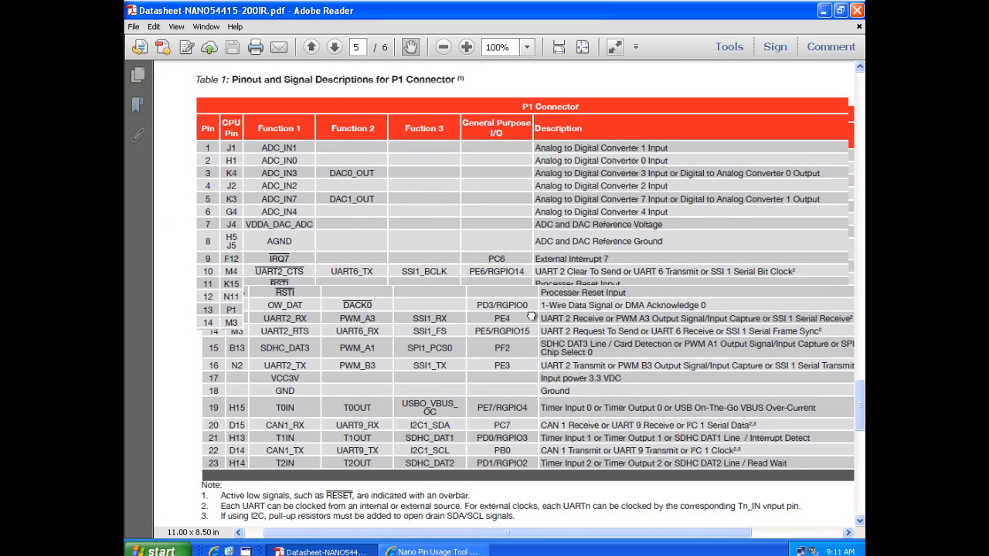
left_click_drag(531, 315, 514, 307)
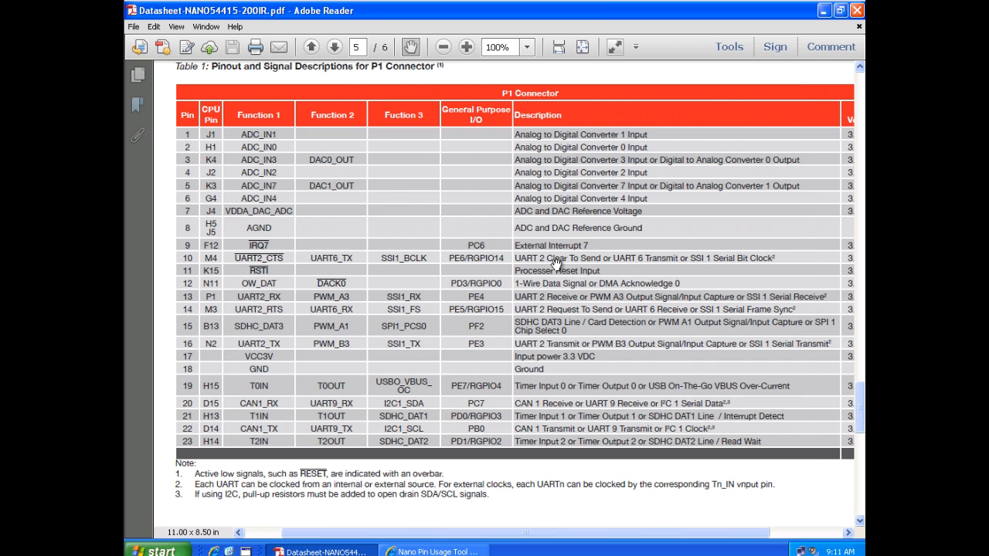
Look through the P1 connector pin functions from page 5 to the continued table on page 6.
scroll(553, 263, "down", 2)
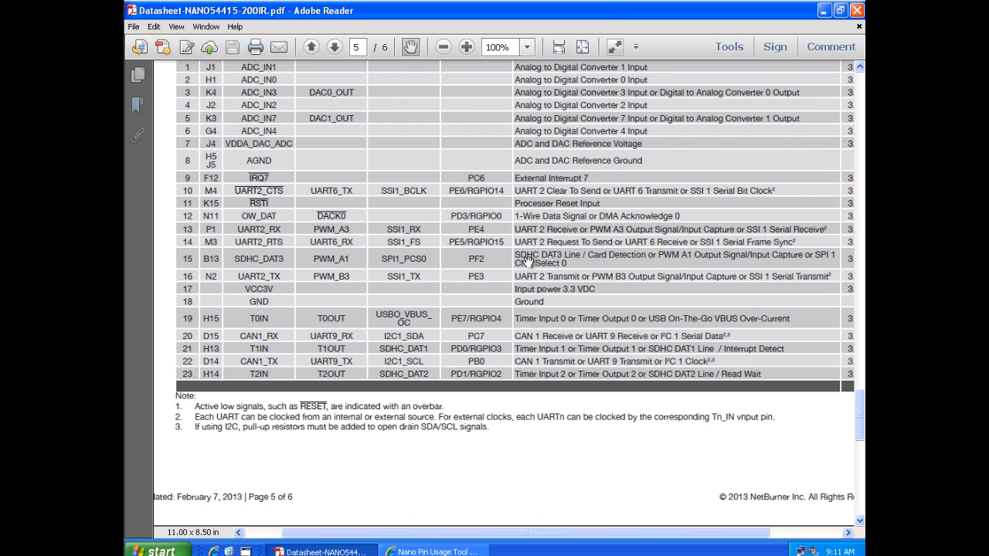
scroll(455, 217, "down", 6)
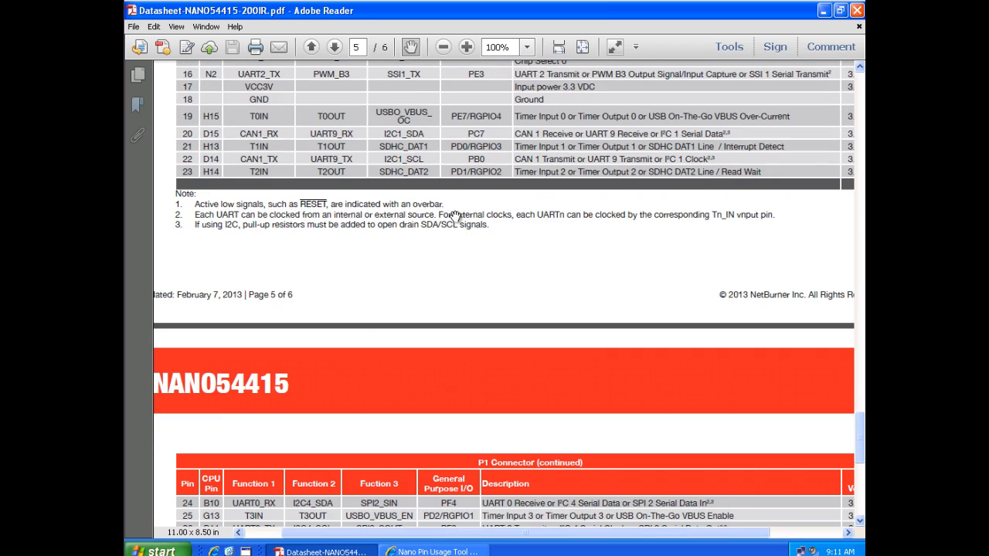
scroll(456, 217, "down", 10)
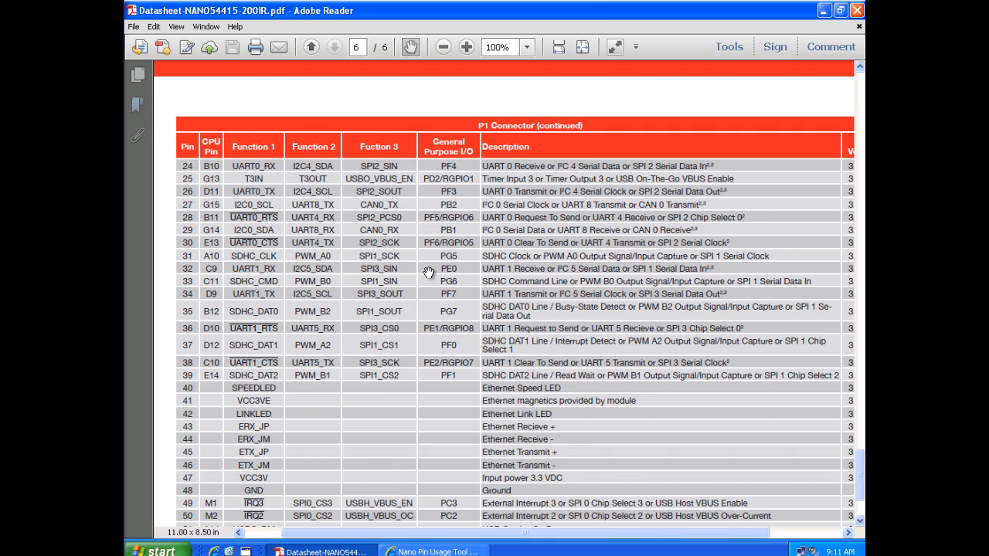
Switch to the Nano Pin Usage Tool in Internet Explorer and try selecting the I2C 4 channel, clearing the selection again.
left_click(434, 551)
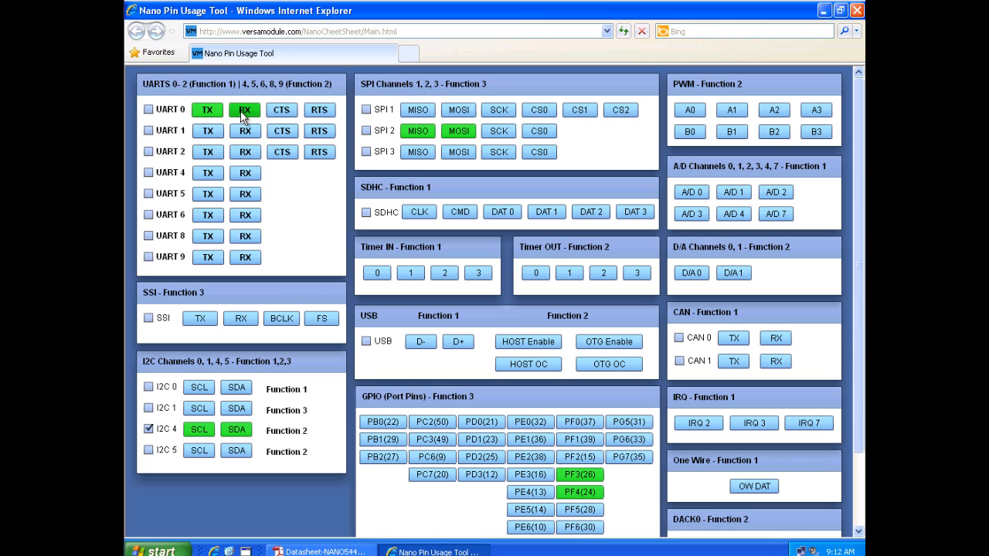
left_click(148, 429)
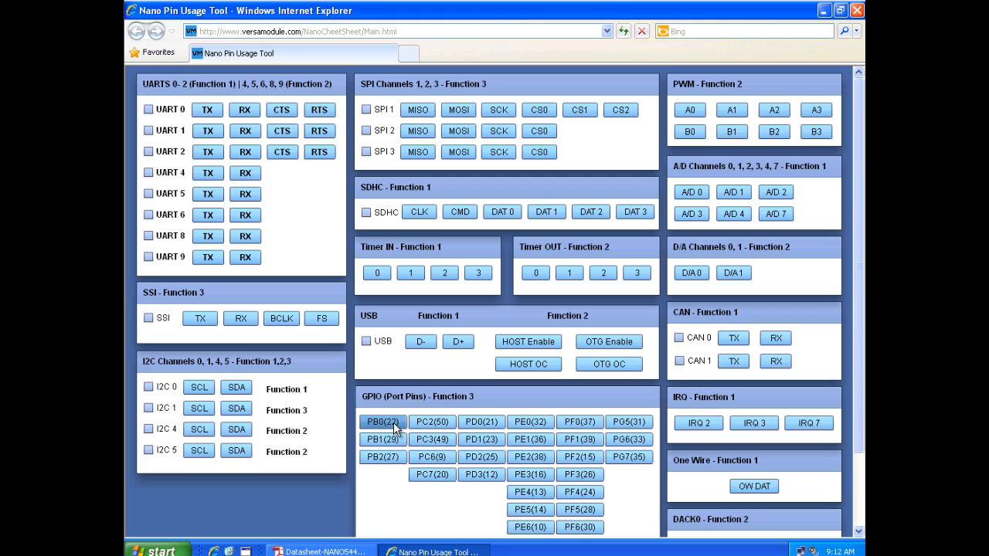
Switch back to the datasheet in Adobe Reader and check the P1 connector pins at the end of the page 5 table.
left_click(338, 552)
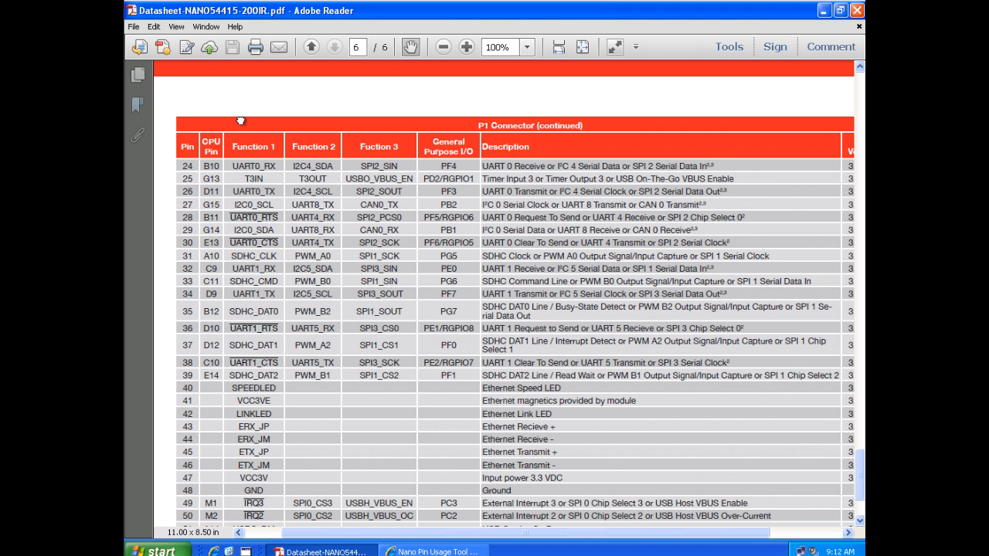
scroll(241, 121, "up", 10)
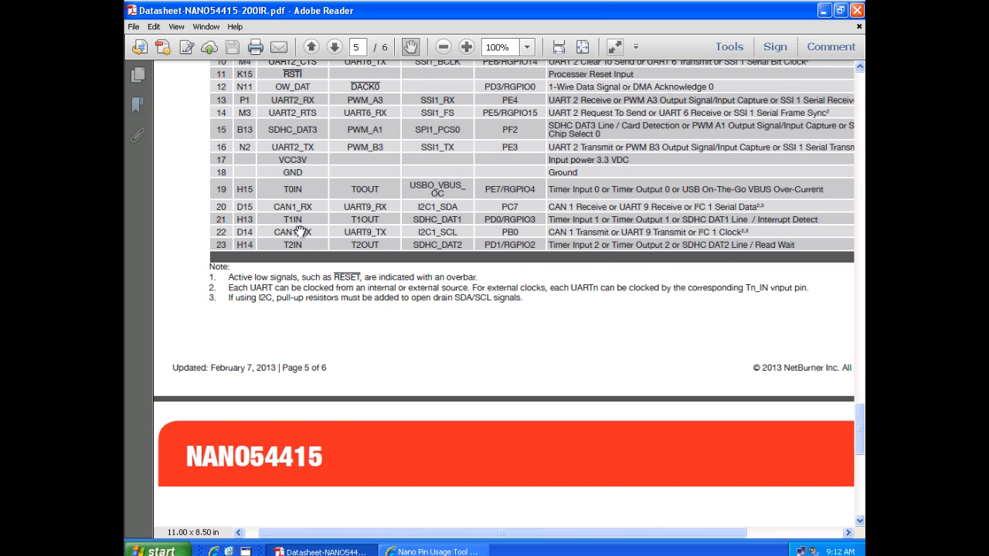
Switch to the Nano Pin Usage Tool in Internet Explorer and try selecting GPIO port pin PB0(22), clearing it again.
left_click(427, 551)
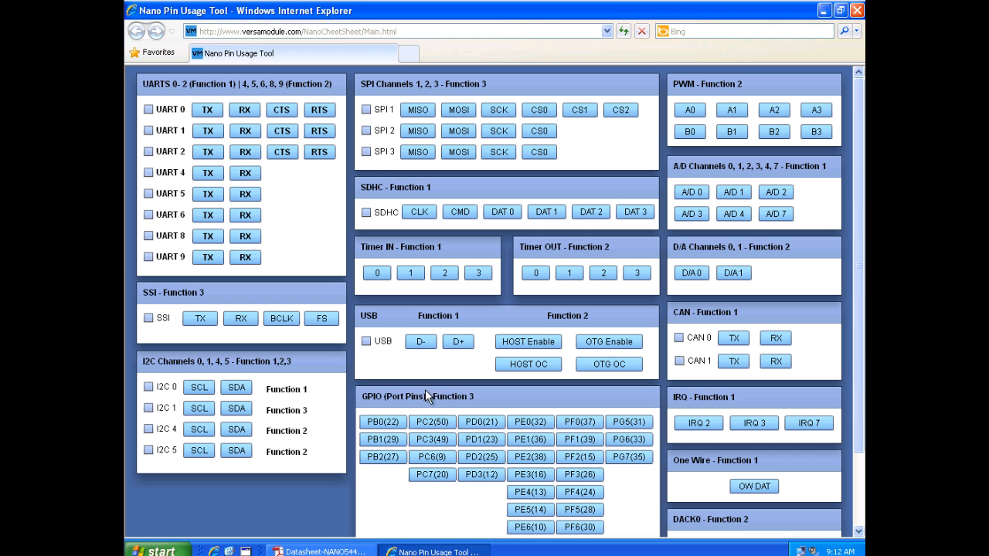
left_click(382, 421)
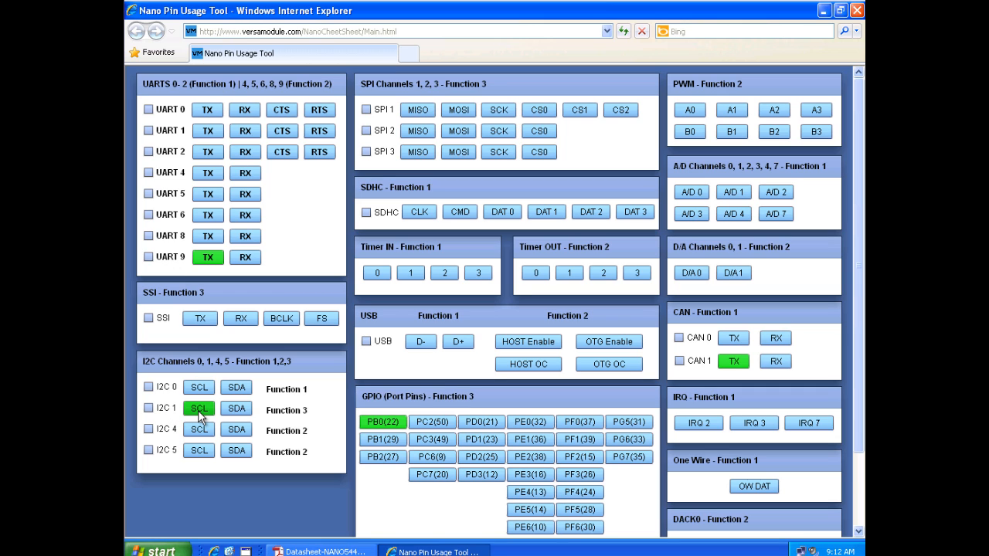
left_click(383, 422)
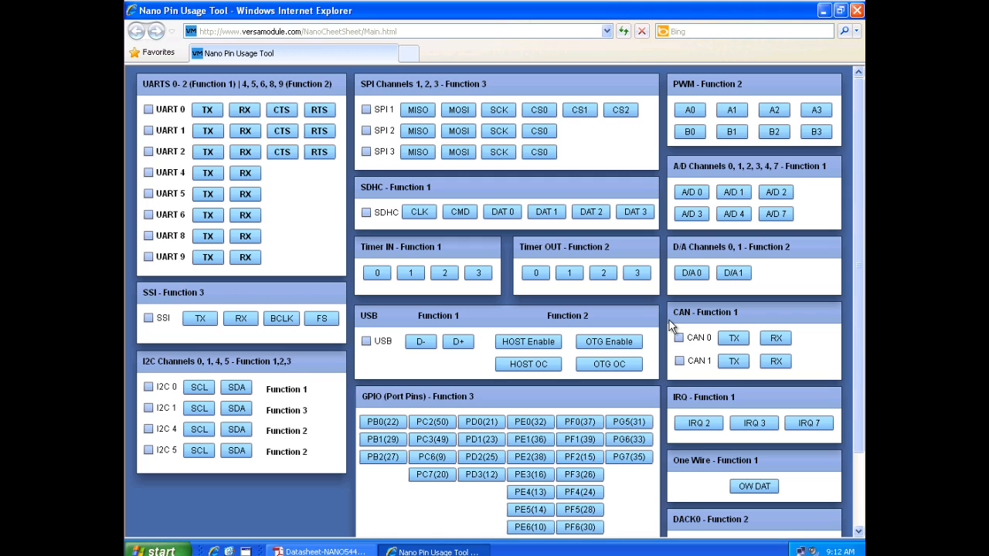
Switch to the datasheet in Adobe Reader and examine the alternate pin functions in the P1 connector tables on pages 5 and 6.
left_click(347, 551)
scroll(358, 283, "up", 5)
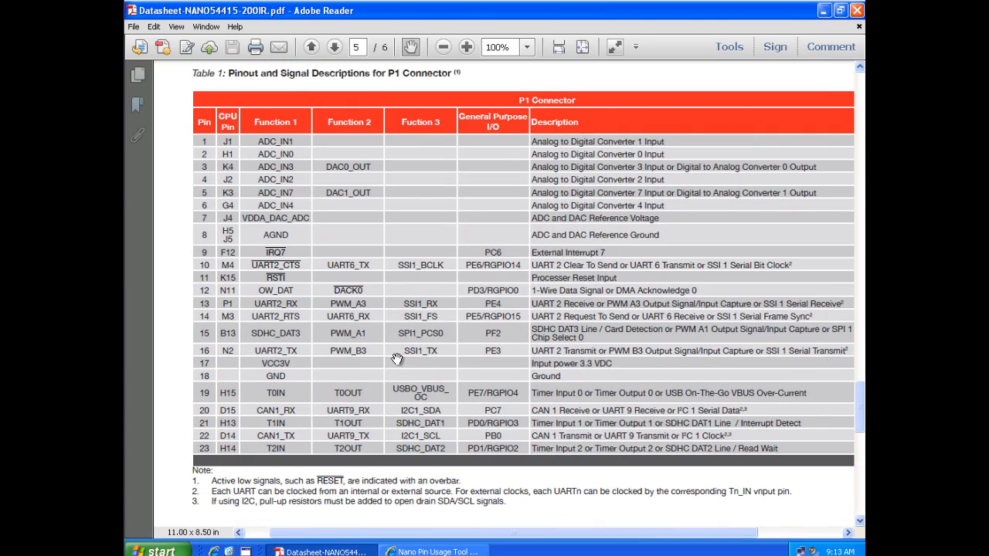
scroll(424, 404, "down", 5)
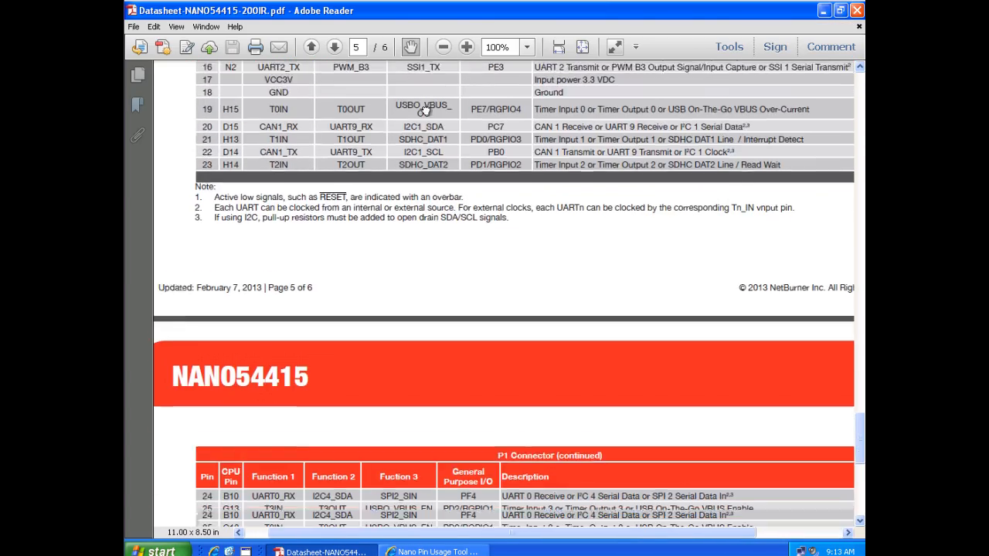
scroll(428, 471, "down", 7)
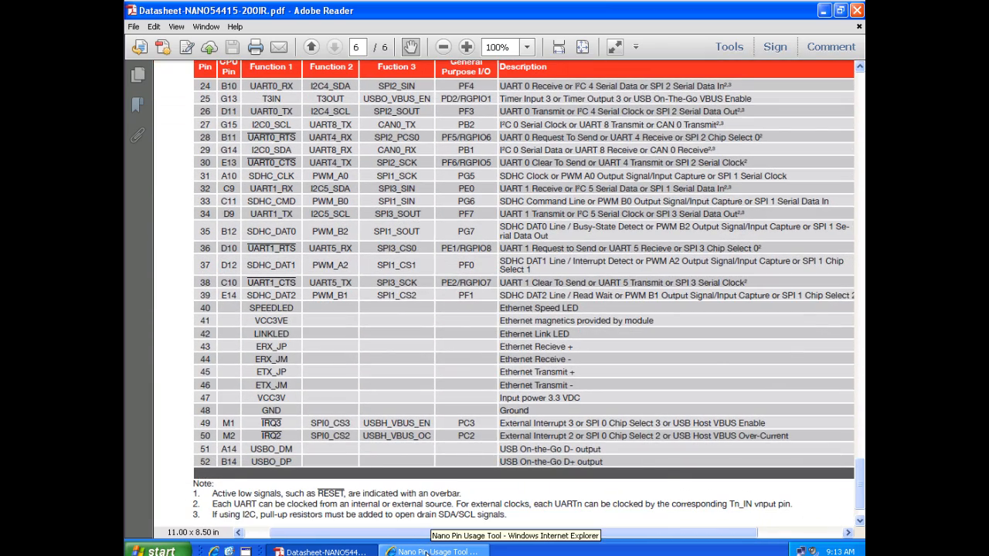
Switch to the Nano Pin Usage Tool in Internet Explorer and try selecting PWM channels A0 and B0.
left_click(433, 551)
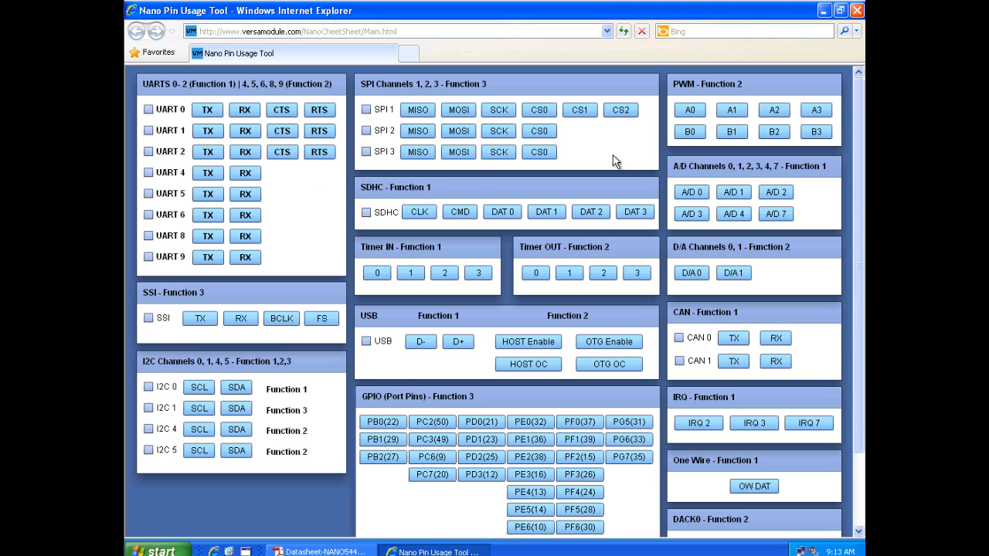
left_click(695, 112)
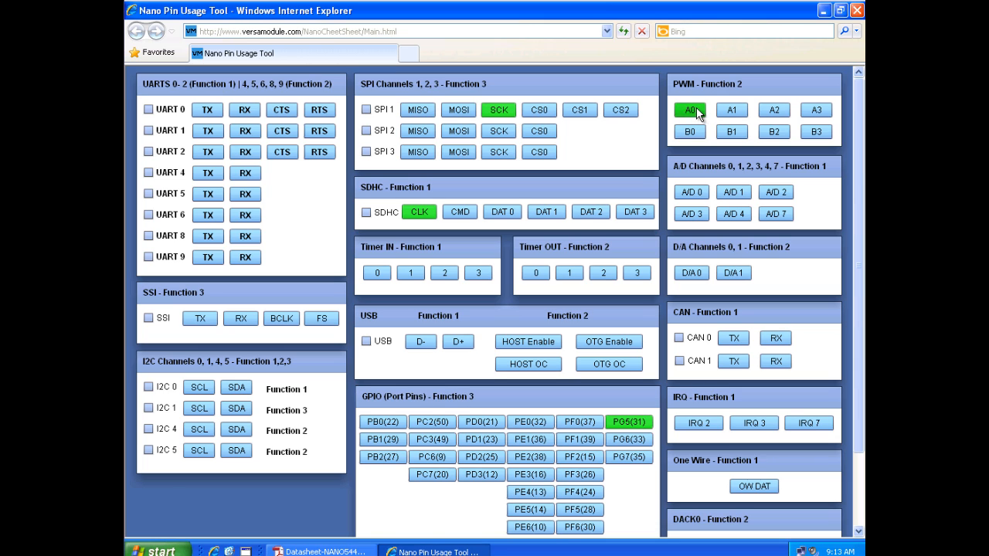
left_click(692, 133)
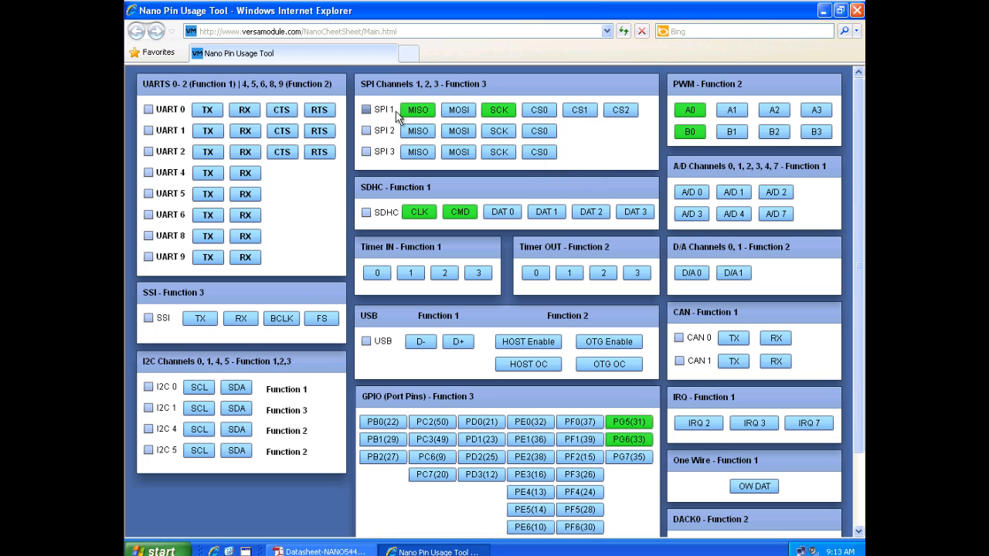
Try selecting the SPI 2 channel and the SPI 3 channel one after the other, clearing each selection again.
left_click(366, 132)
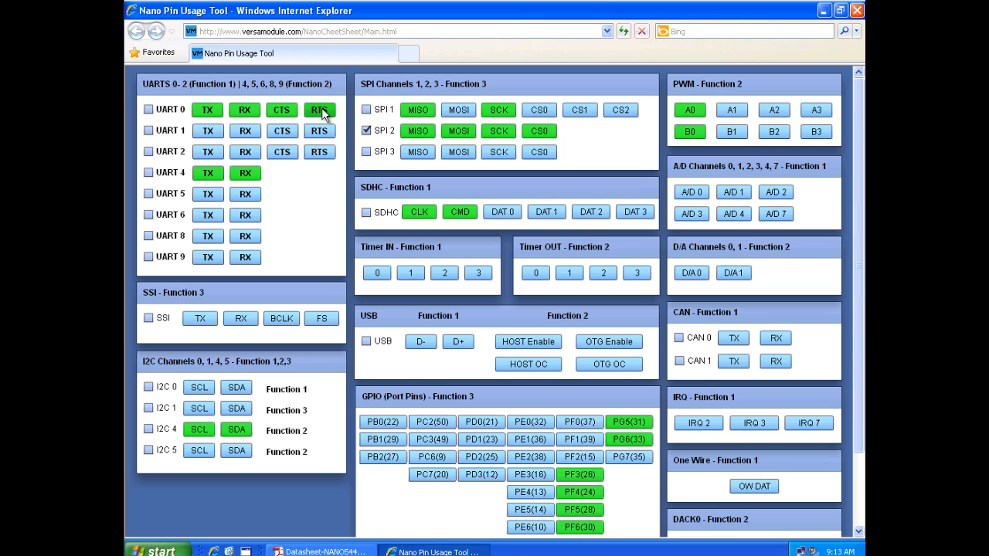
left_click(366, 131)
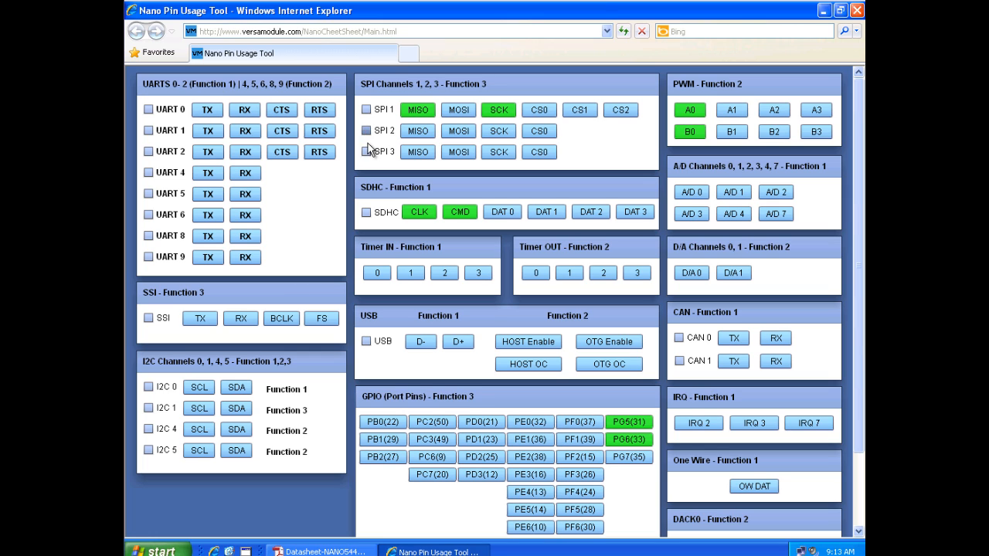
left_click(367, 152)
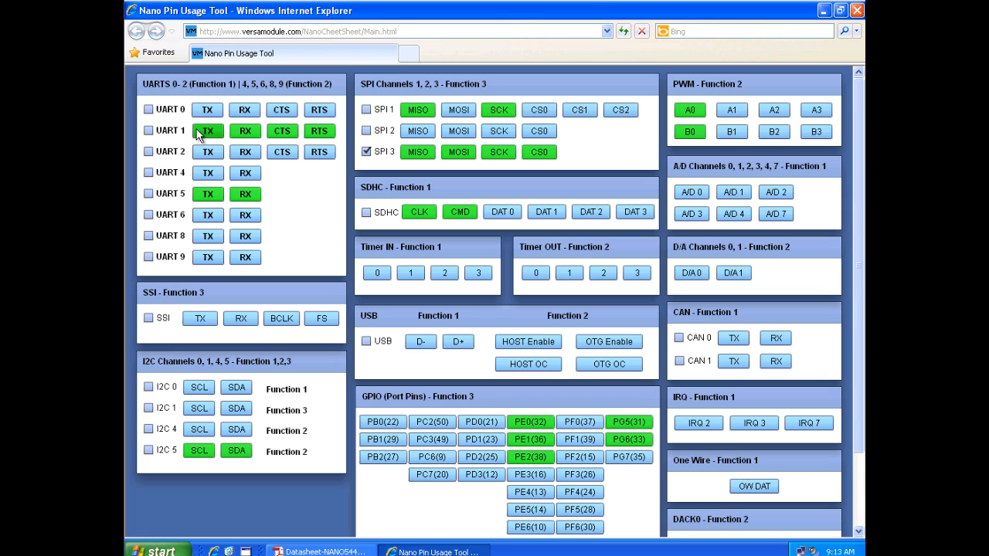
left_click(367, 153)
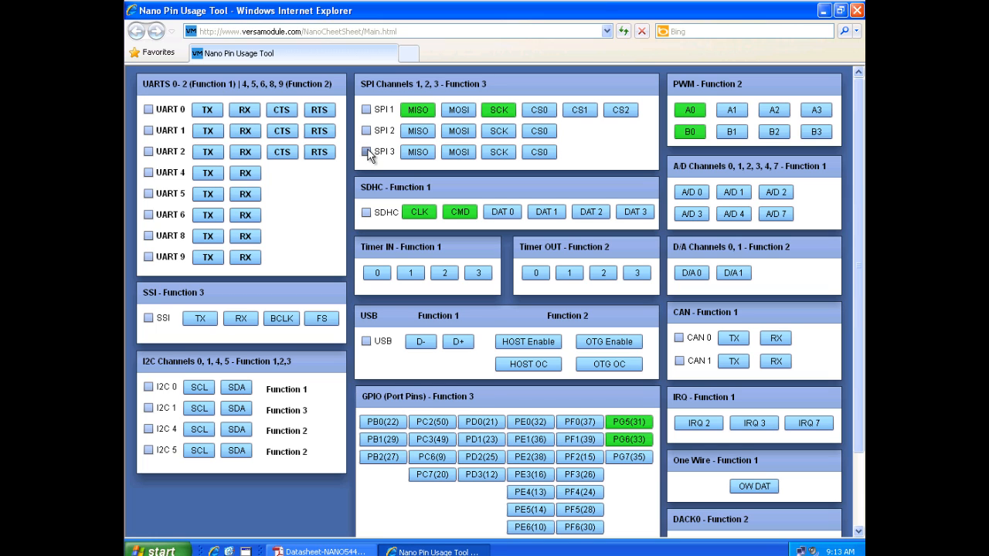
Select the full UART 0, UART 1 and SPI 1 channels in the pin usage grid.
left_click(148, 110)
left_click(148, 130)
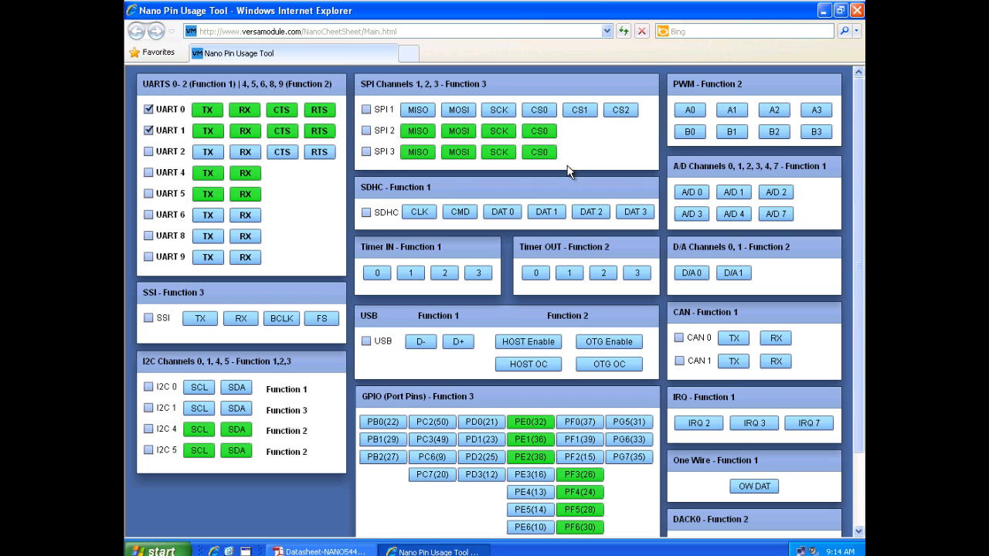
left_click(367, 109)
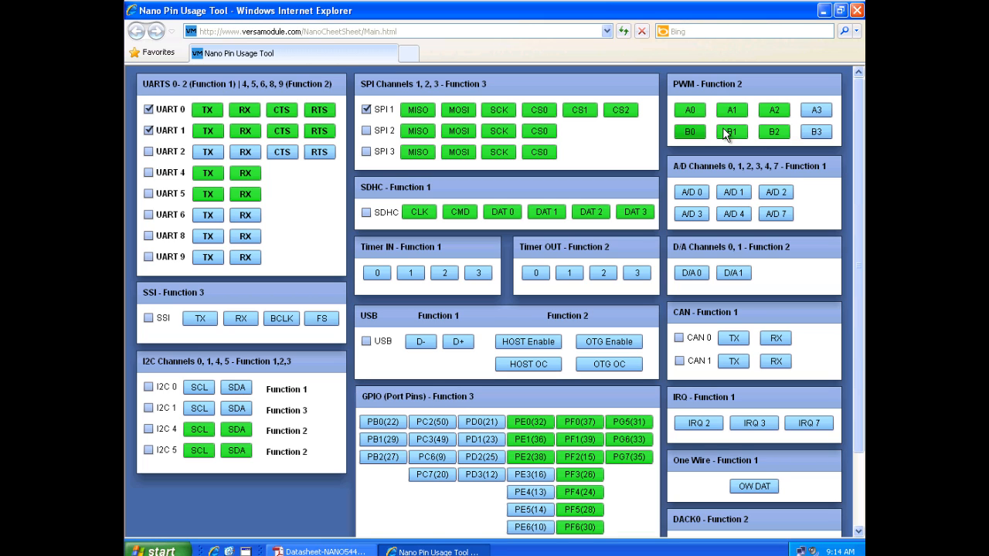
Add PWM channels A3 and B3 to the selected pin functions.
left_click(818, 130)
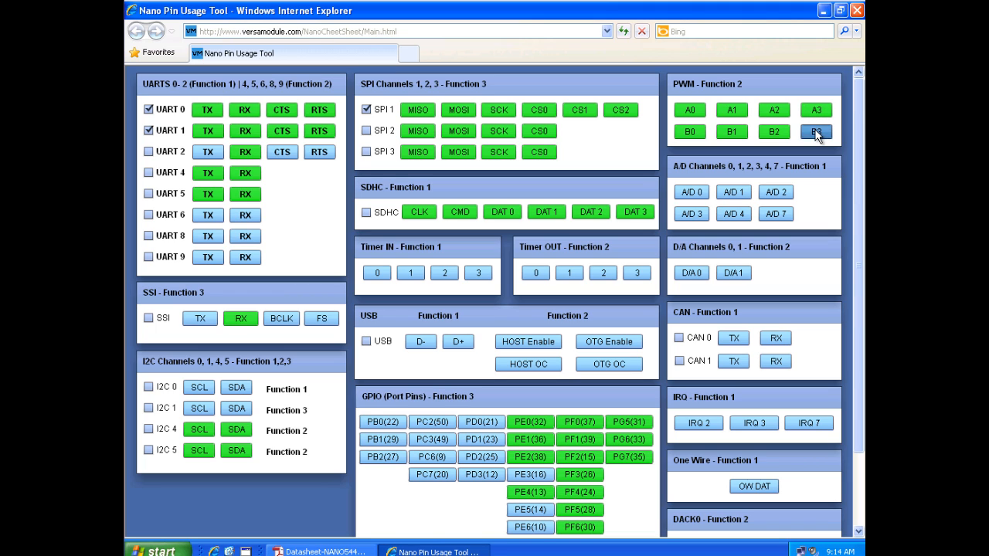
left_click(818, 132)
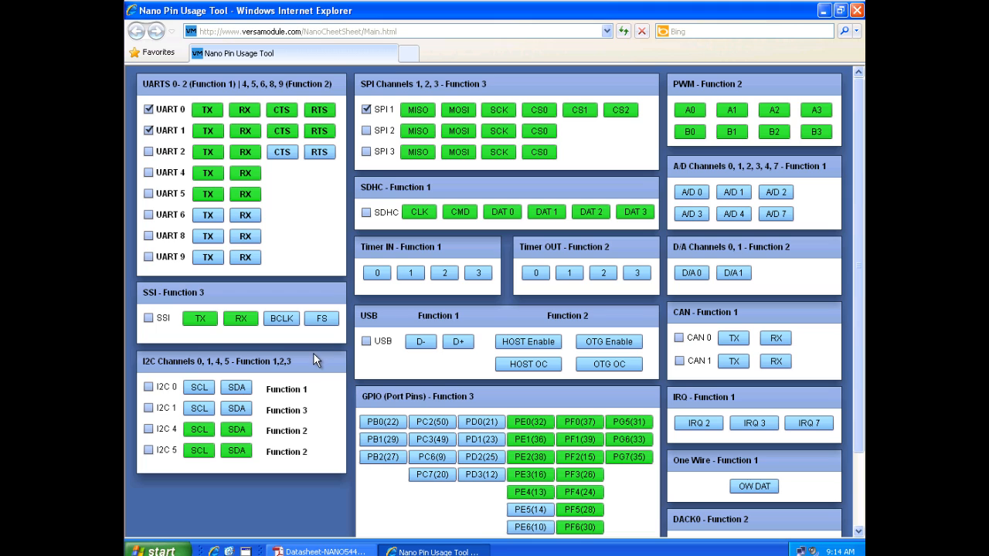
Try selecting the I2C 0 channel and the I2C 1 channel in turn, clearing each selection again.
left_click(146, 389)
left_click(146, 389)
left_click(148, 409)
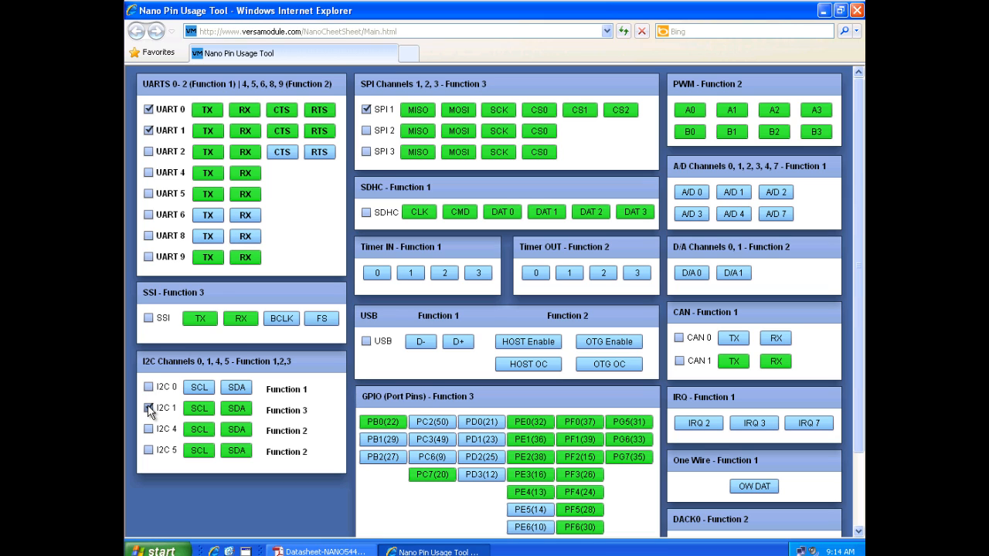
left_click(148, 408)
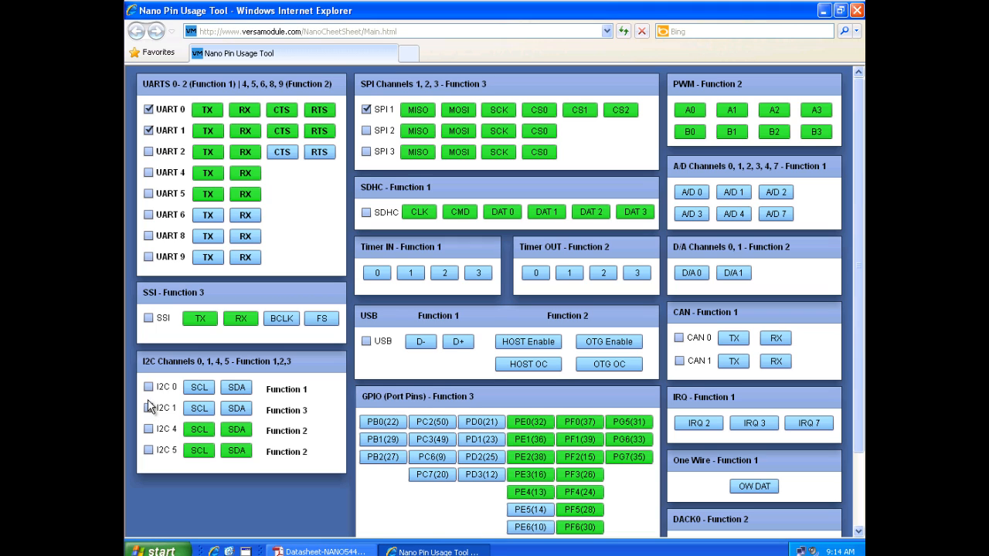
Select the I2C 0 channel and the IRQ 7 interrupt pin.
left_click(148, 388)
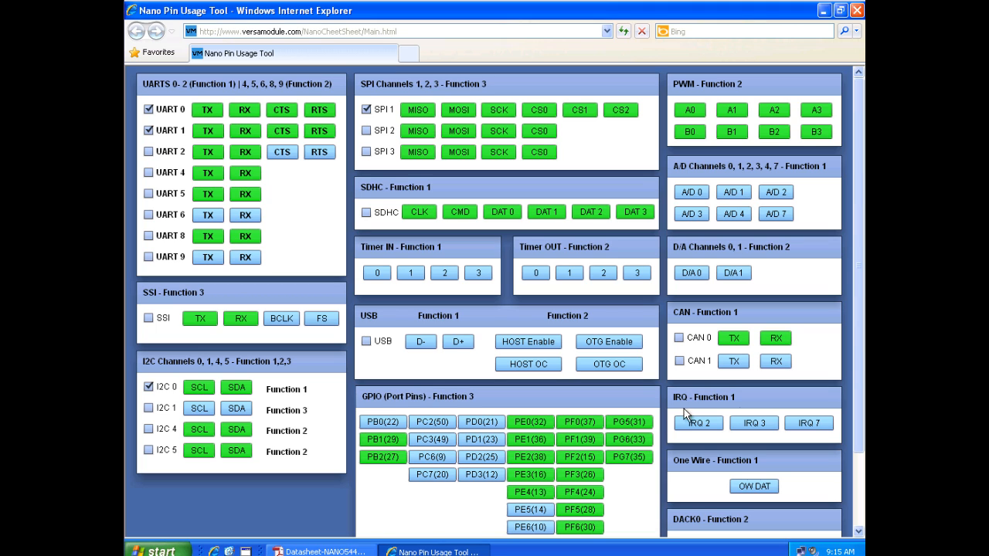
left_click(807, 424)
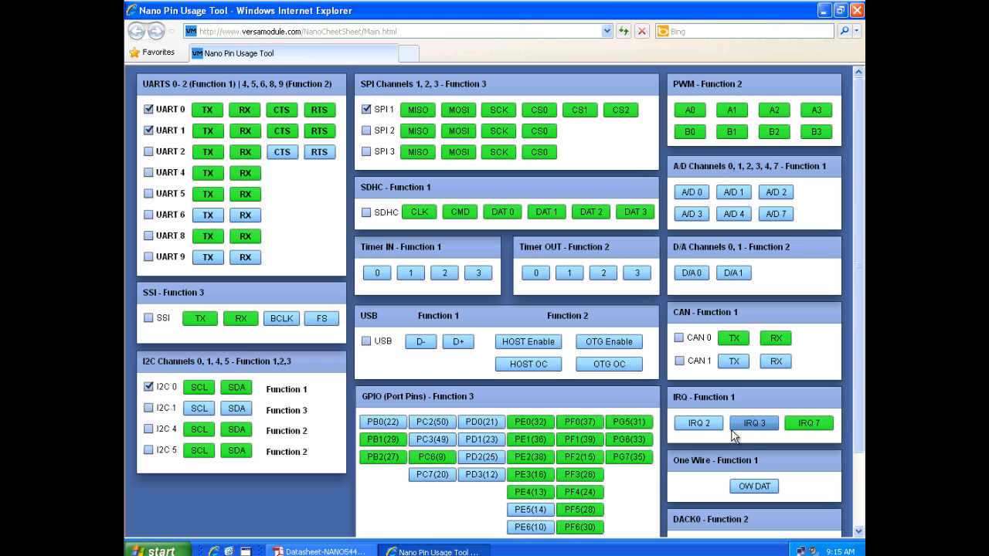
Switch to the NANO54415 datasheet in Adobe Reader and look up the IRQ7 row in page 5's P1 Connector table.
left_click(318, 552)
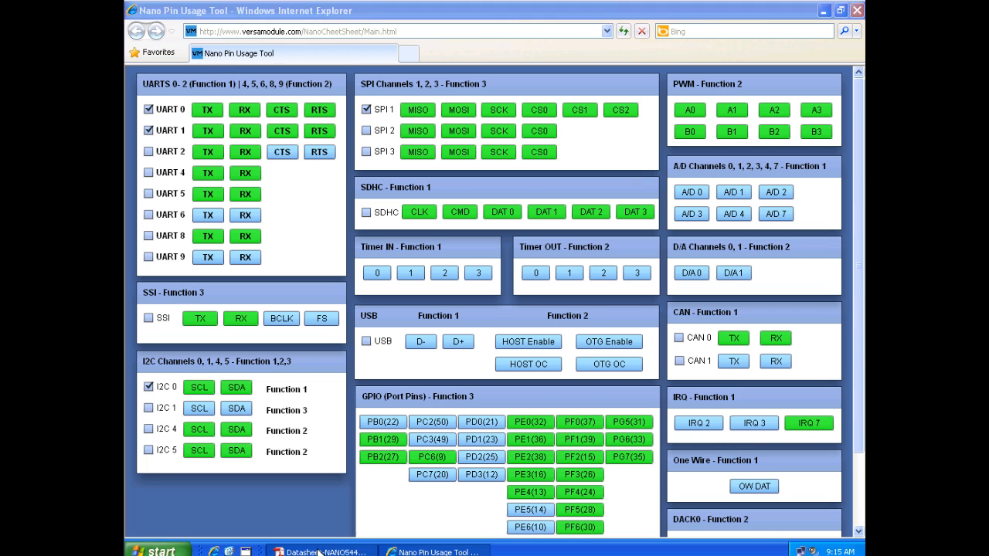
scroll(346, 343, "up", 10)
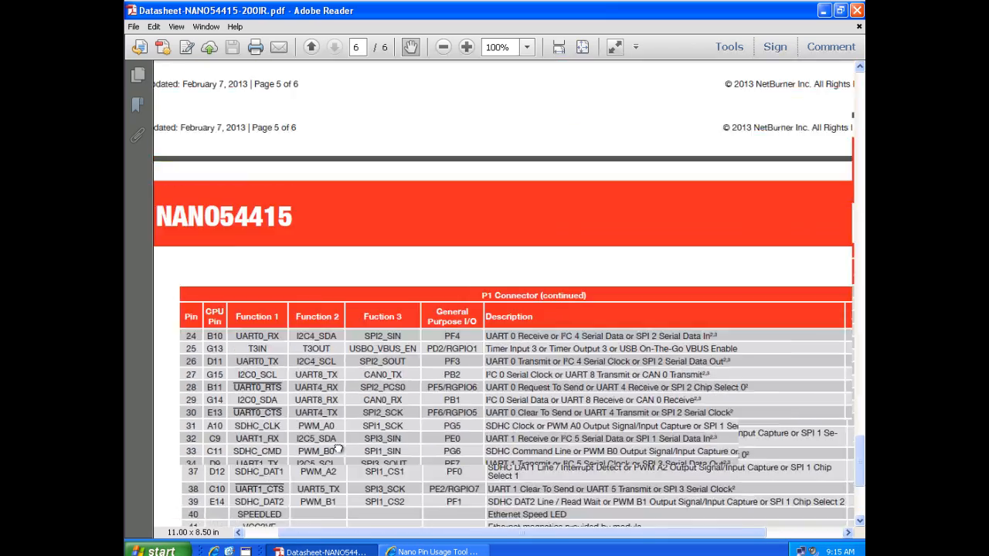
scroll(370, 335, "up", 5)
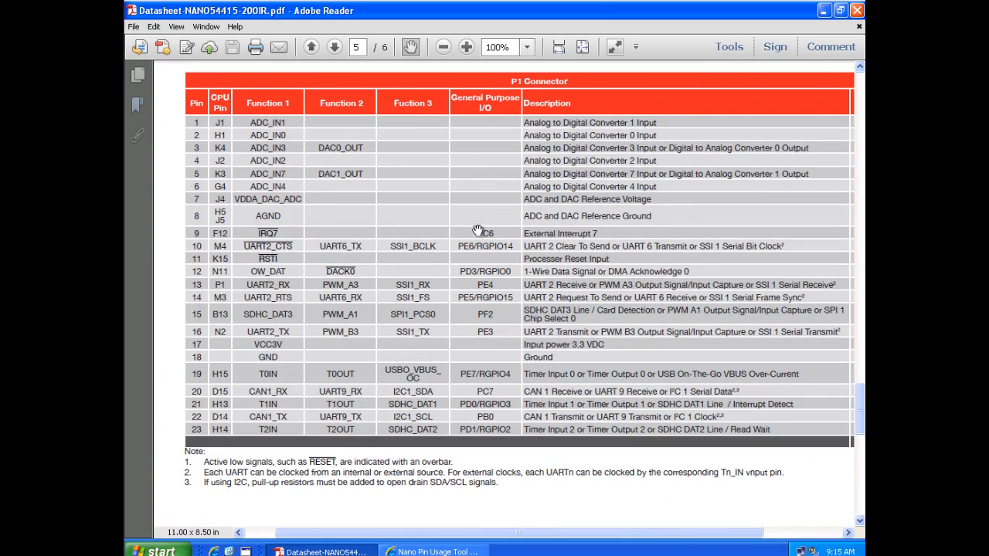
Return to the Nano Pin Usage Tool, then deselect and reselect GPIO pin PC6(9).
left_click(429, 550)
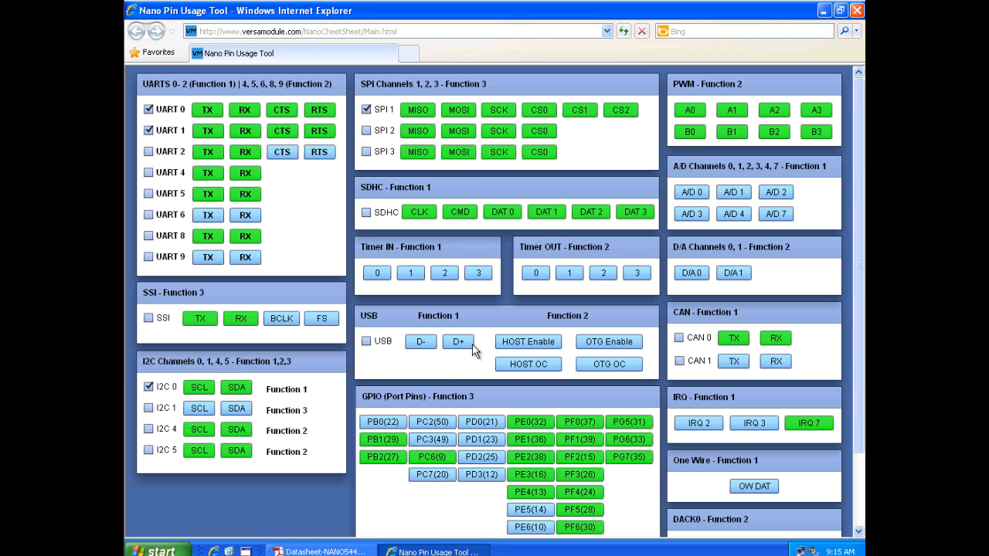
left_click(432, 458)
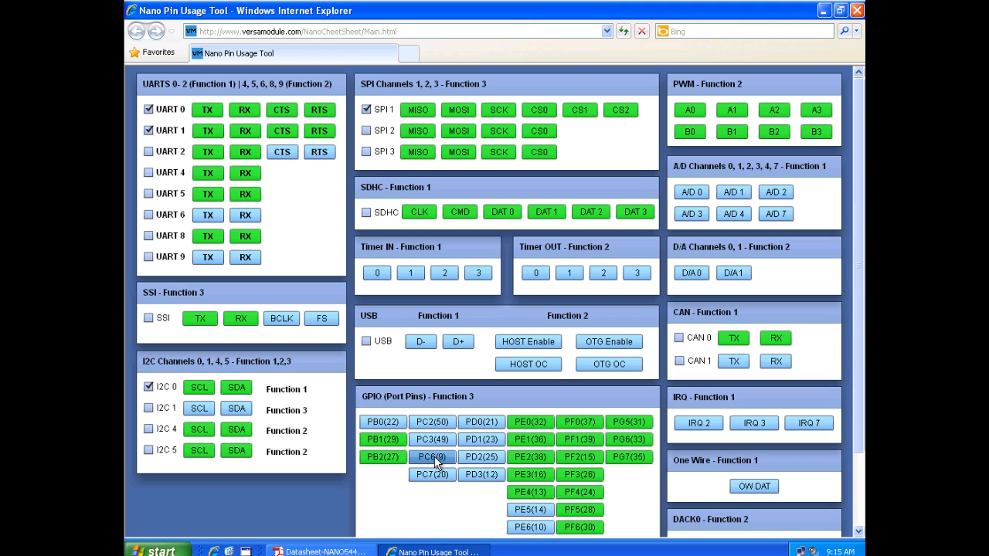
left_click(435, 457)
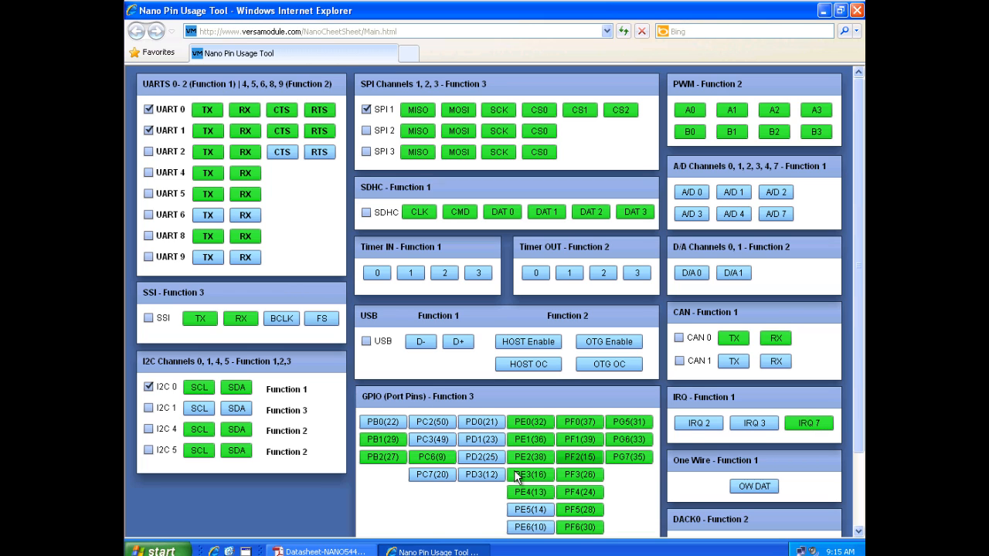
Try selecting GPIO pin PC2(50) and the USB channel, clearing both selections again.
left_click(434, 423)
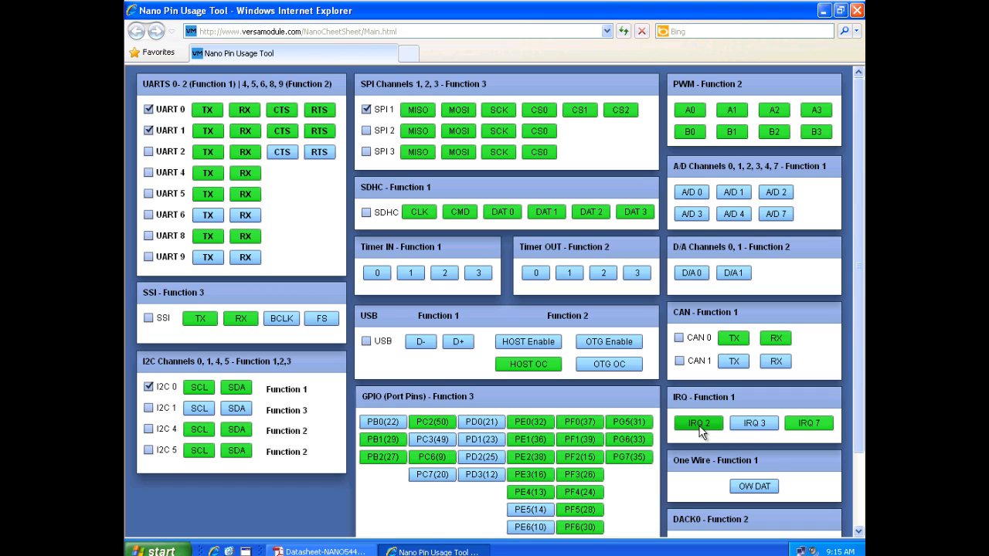
left_click(430, 425)
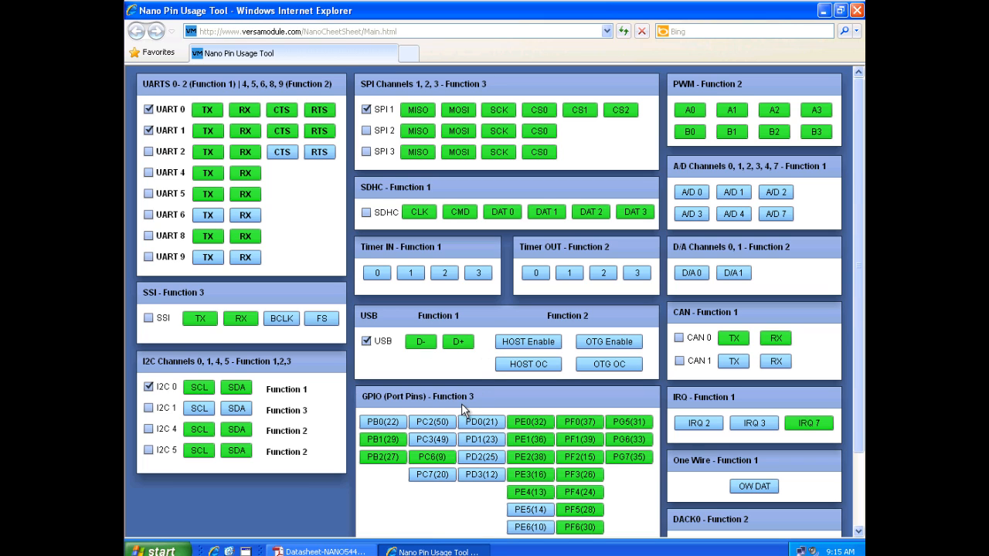
left_click(433, 421)
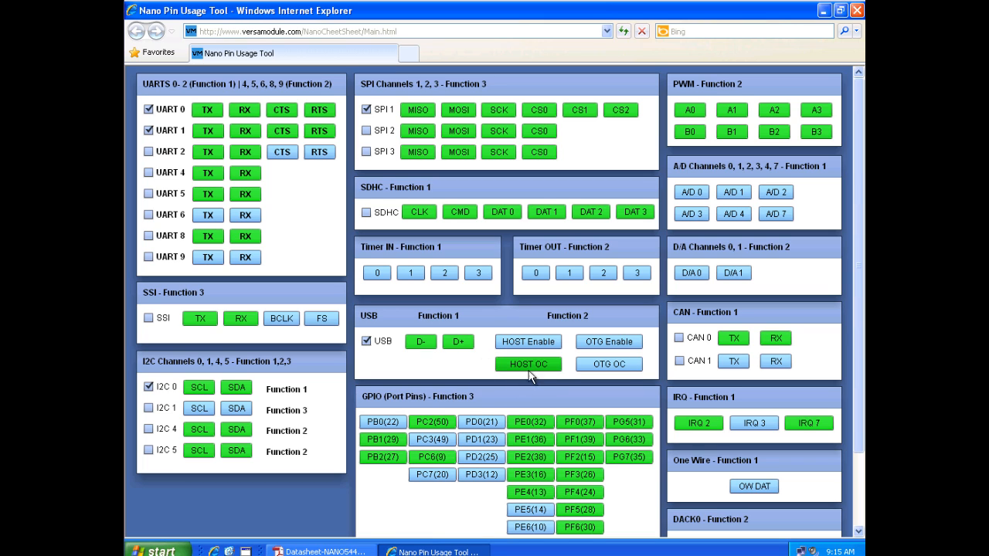
left_click(435, 422)
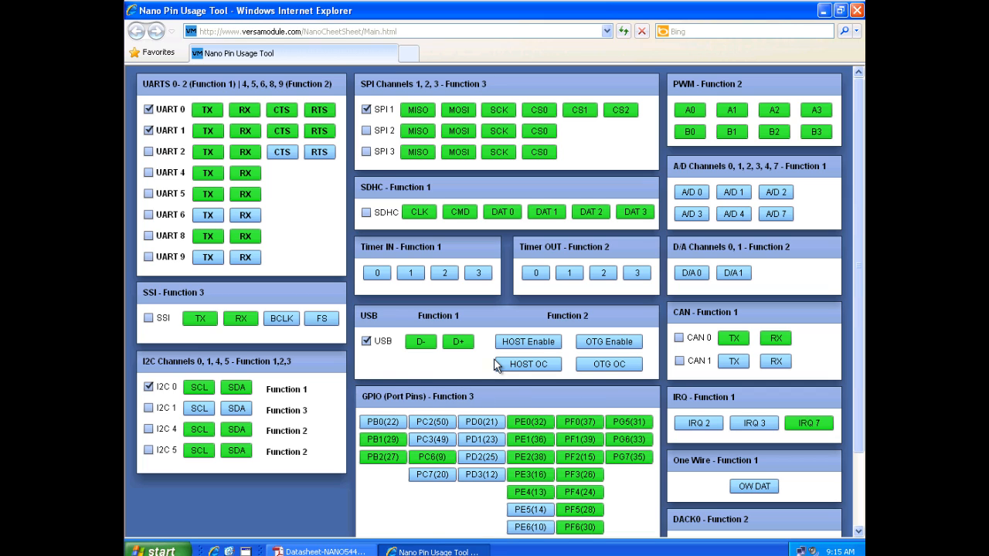
left_click(366, 340)
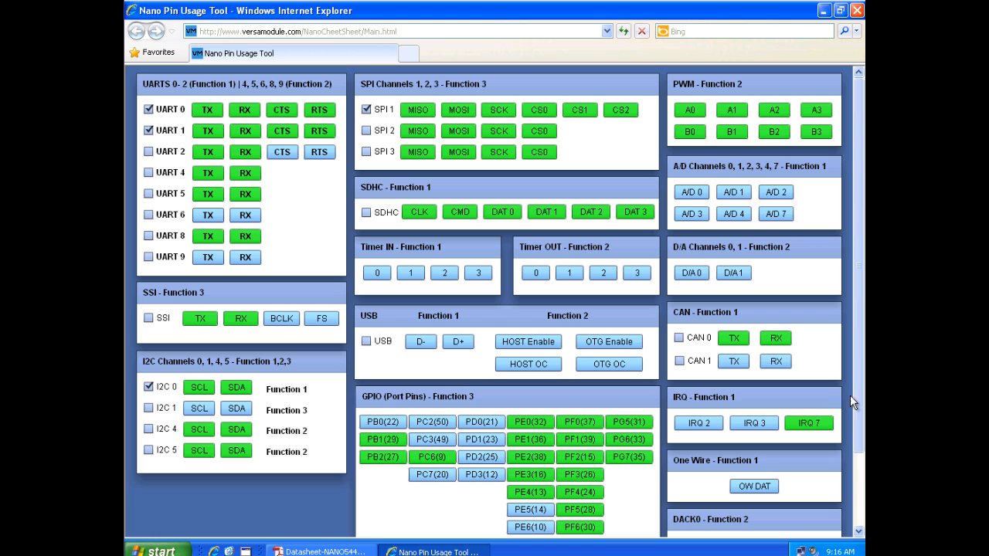
Check the ADC and DAC pin functions in the datasheet's P1 Connector table and return to the Nano Pin Usage Tool.
left_click_drag(858, 397, 861, 427)
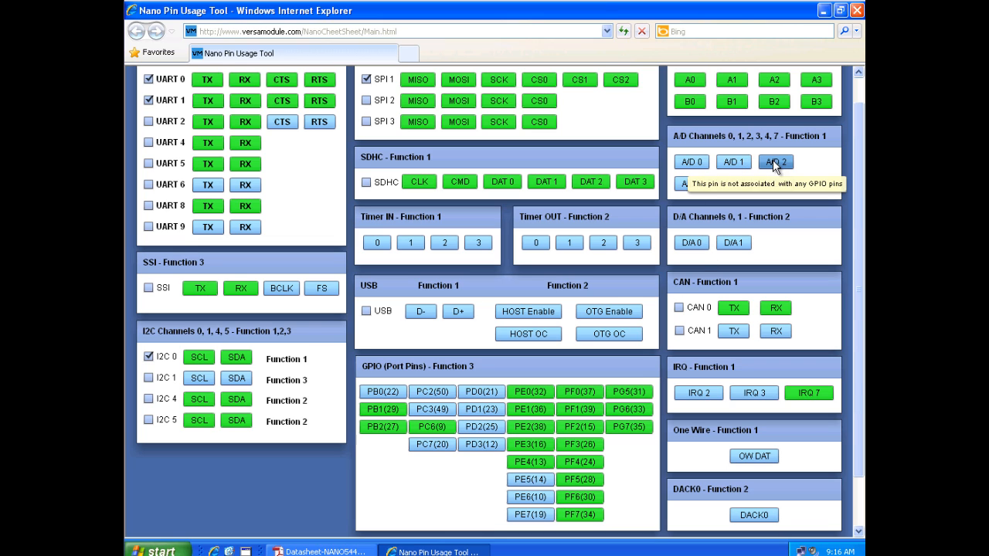
left_click(334, 551)
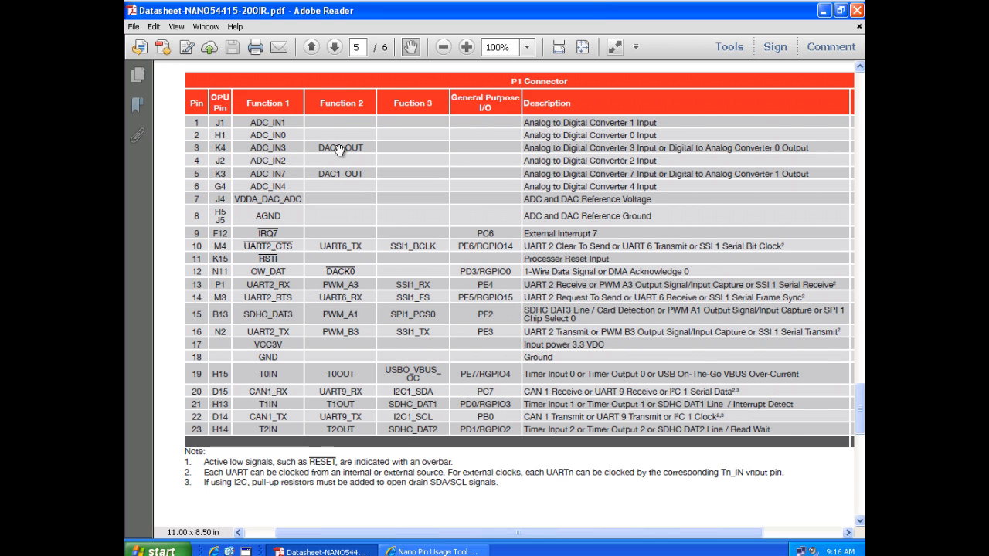
left_click(410, 551)
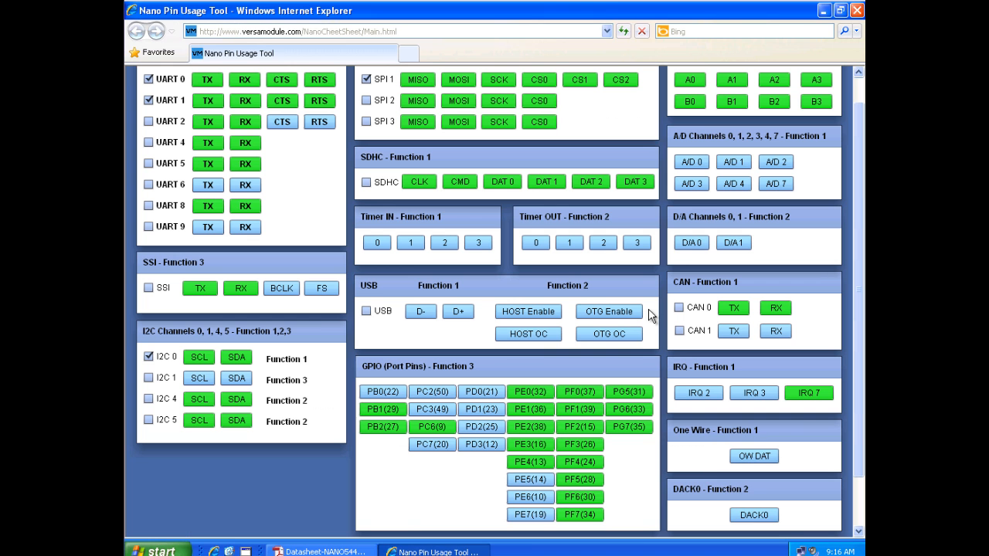
Try selecting the shared converter channels A/D 3 with D/A 0 and A/D 7 with D/A 1, clearing the selections again.
left_click(693, 182)
left_click(691, 244)
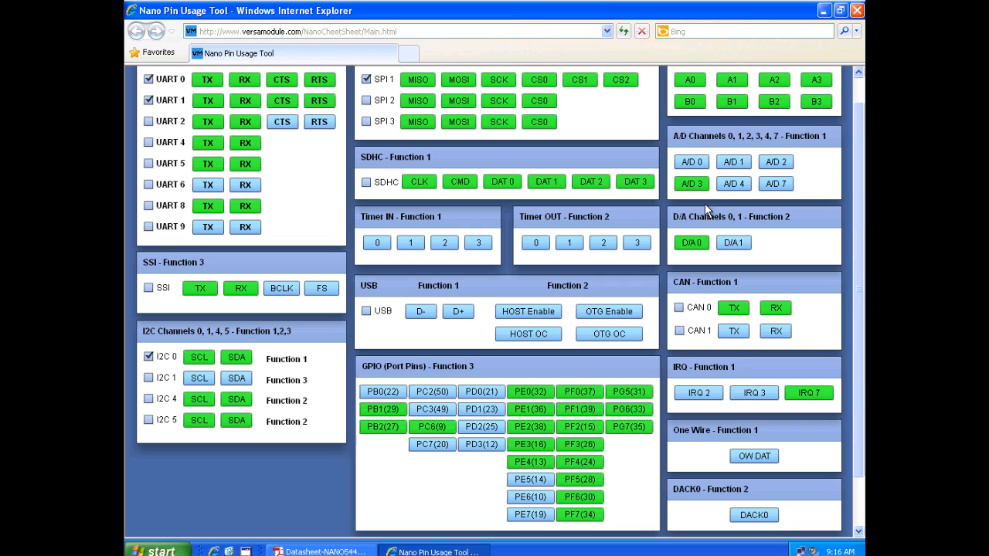
left_click(782, 187)
left_click(781, 187)
left_click(731, 244)
left_click(731, 244)
left_click(692, 244)
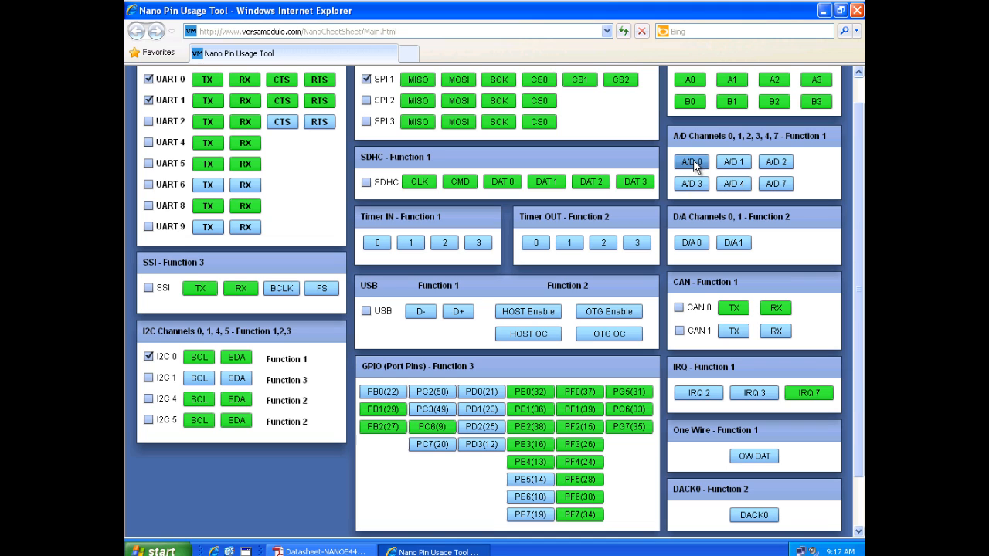
Select converter channel A/D 3 and try adding D/A 1, clearing D/A 1 again.
left_click(693, 184)
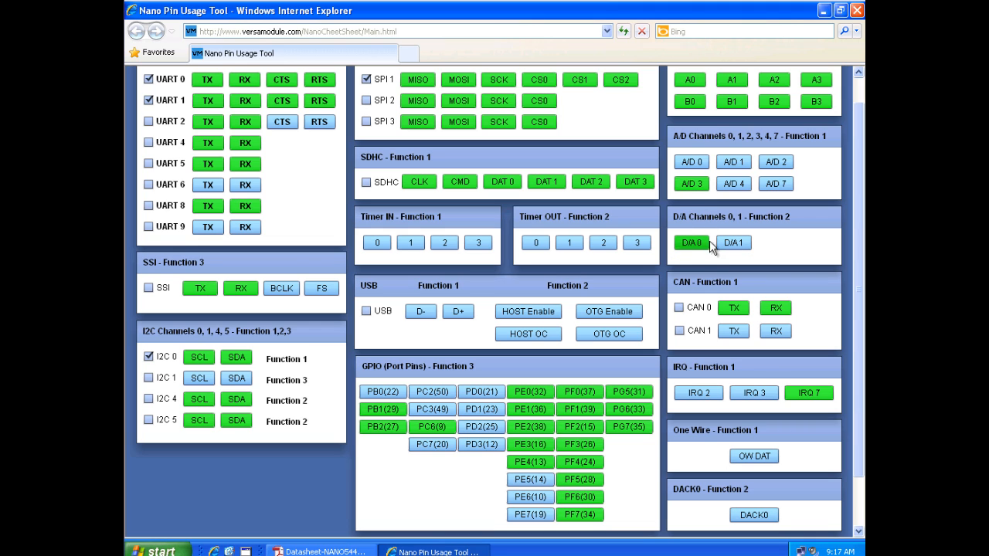
left_click(733, 244)
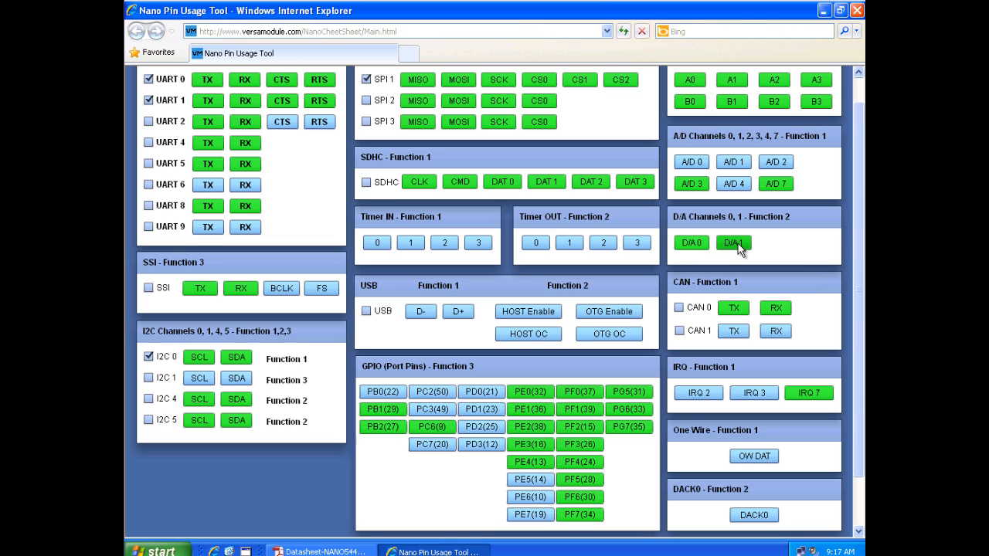
left_click(737, 243)
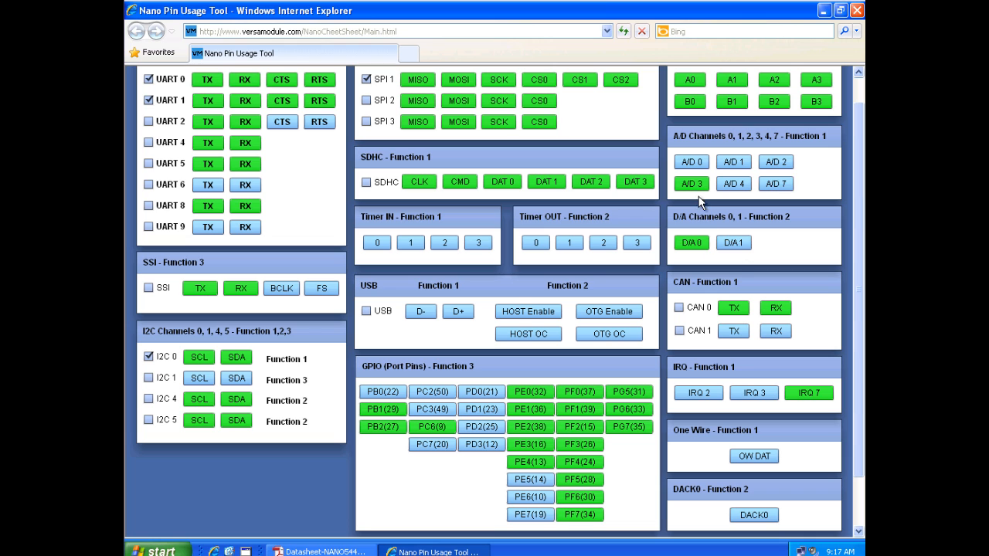
Clear the UART 1, UART 0 and I2C 0 channel selections.
left_click_drag(862, 246, 861, 220)
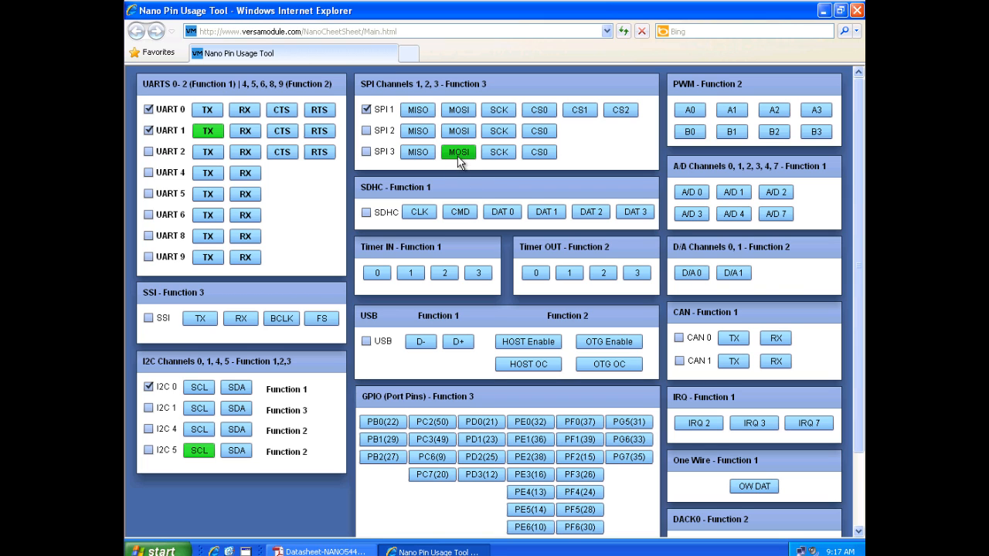
left_click(149, 130)
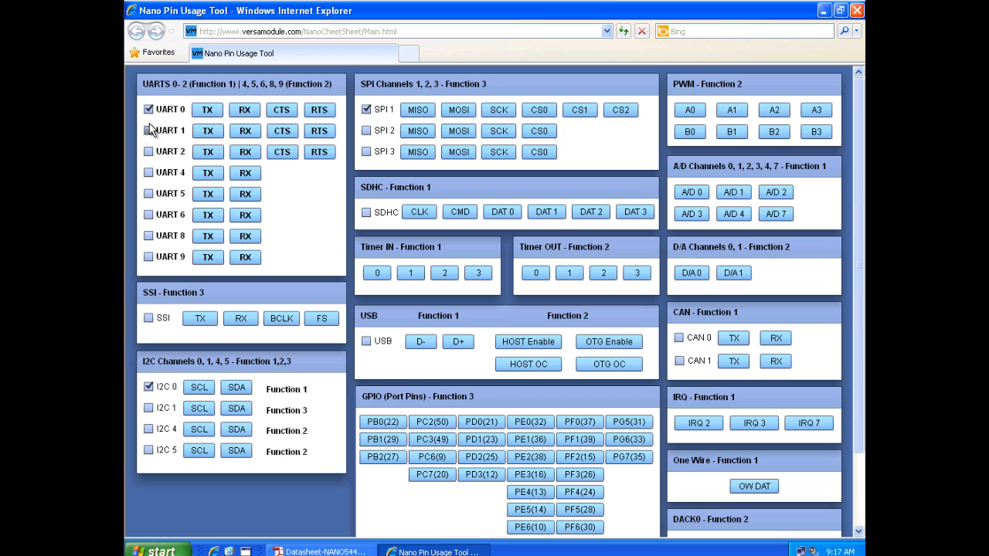
left_click(148, 109)
left_click(148, 387)
Consult the datasheet's P1 Connector table, then select GPIO pin PE0(32) in the Nano Pin Usage Tool.
left_click(321, 551)
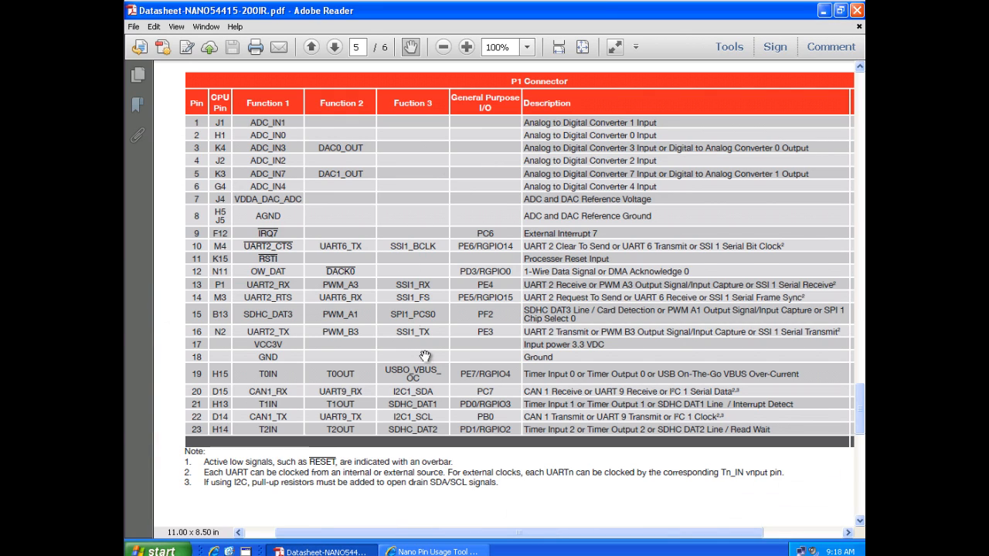
scroll(425, 356, "down", 3)
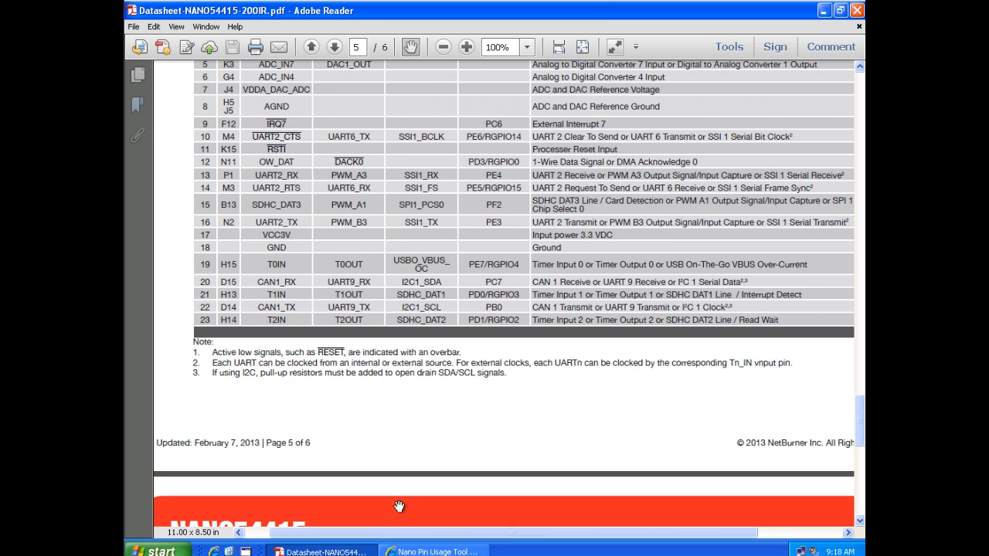
left_click(429, 551)
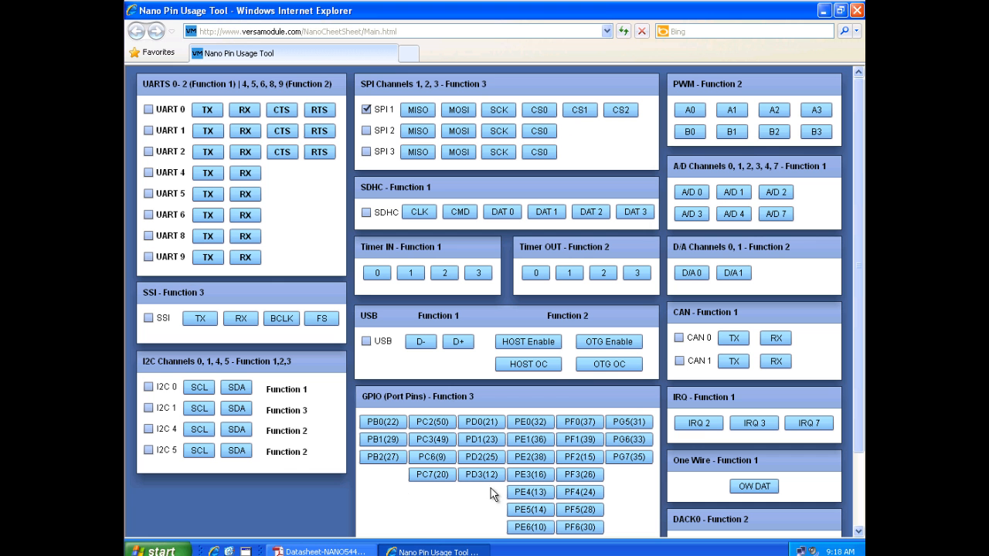
left_click(523, 421)
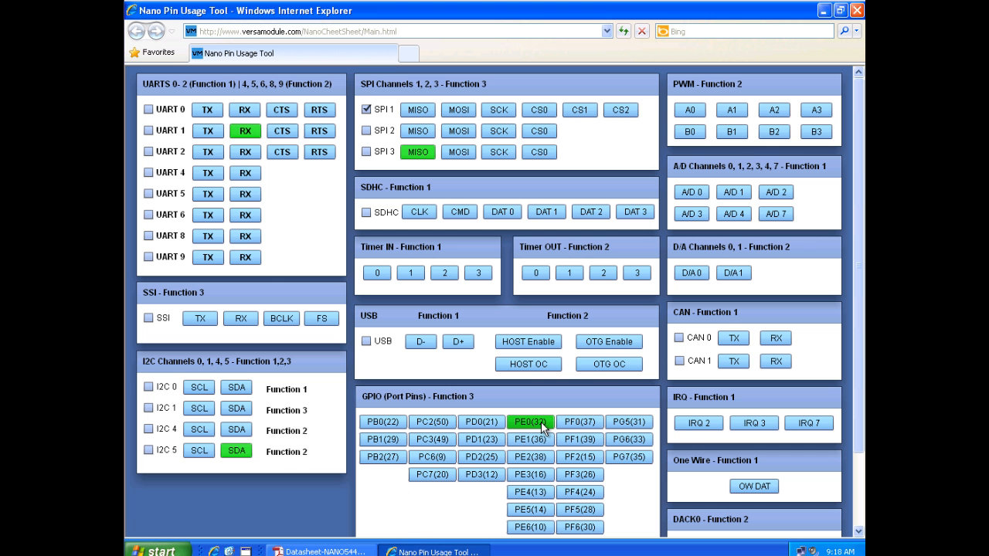
Look up pin 32's functions in the datasheet's continued P1 Connector table and return to the Nano Pin Usage Tool.
left_click(331, 552)
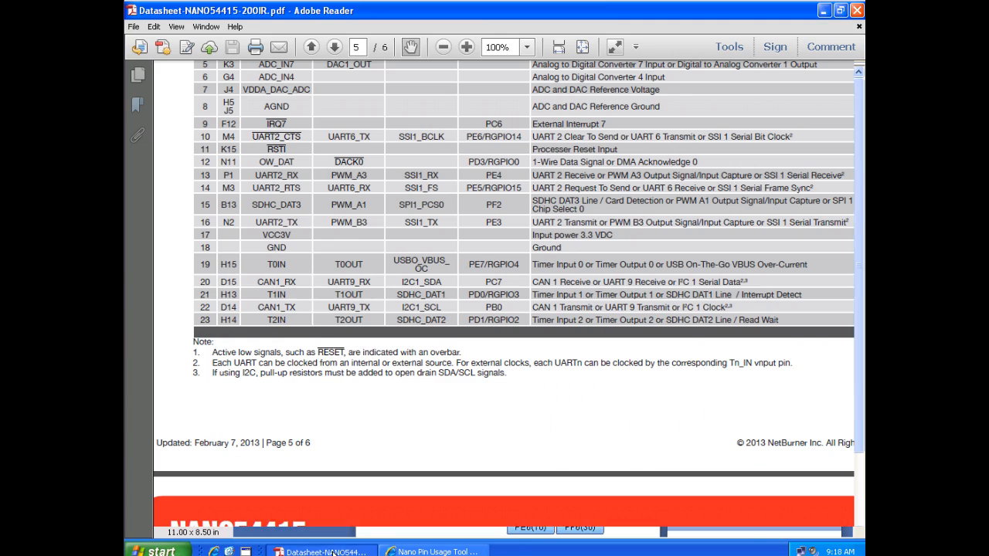
scroll(304, 358, "down", 6)
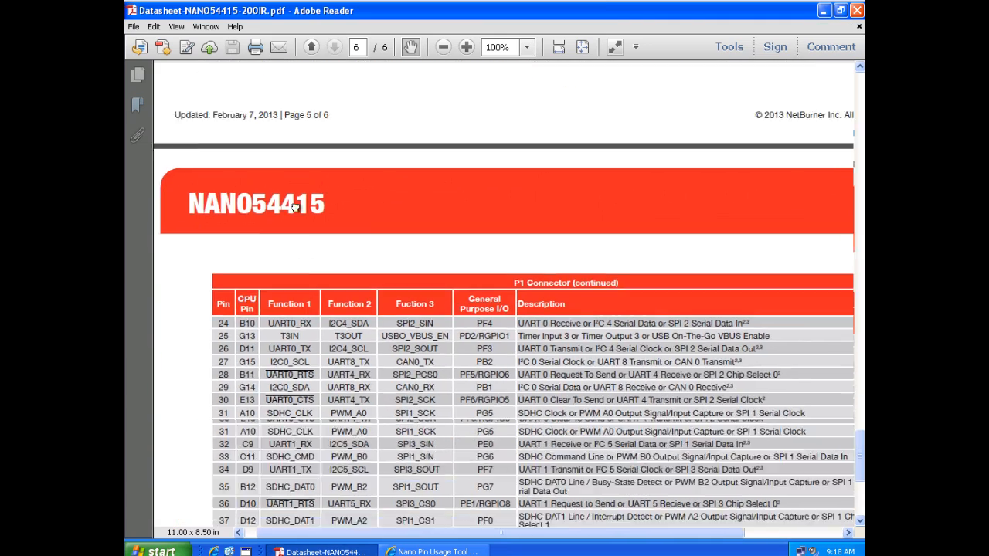
scroll(294, 207, "down", 5)
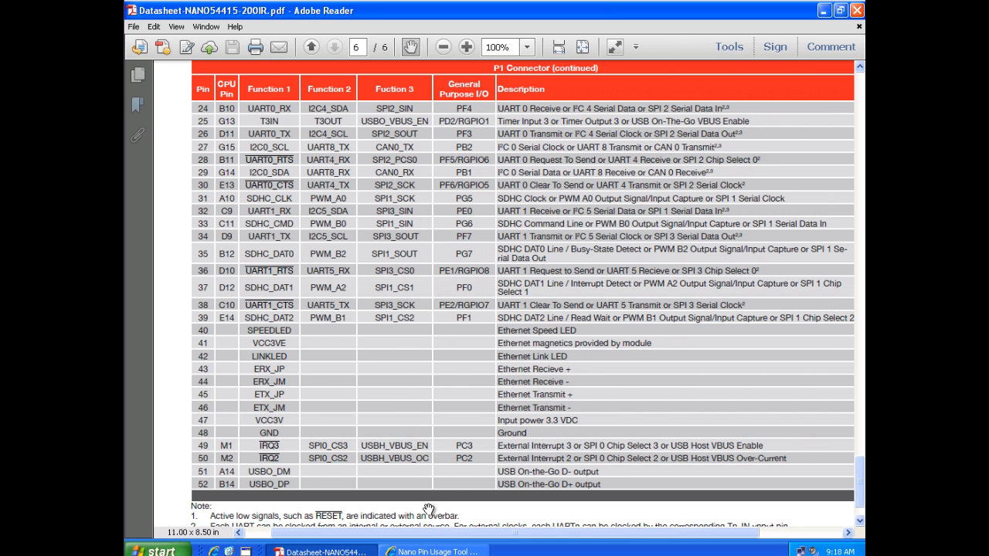
left_click(431, 552)
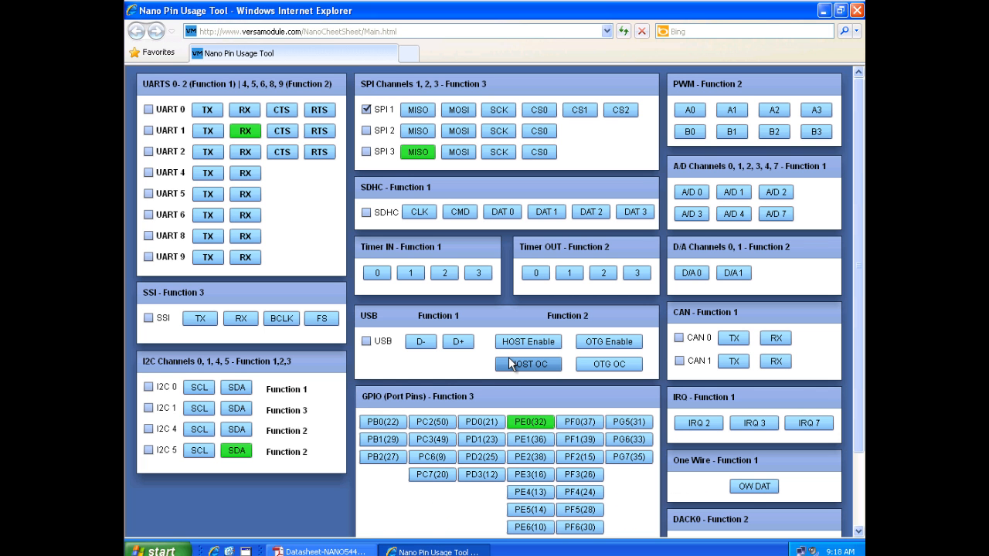